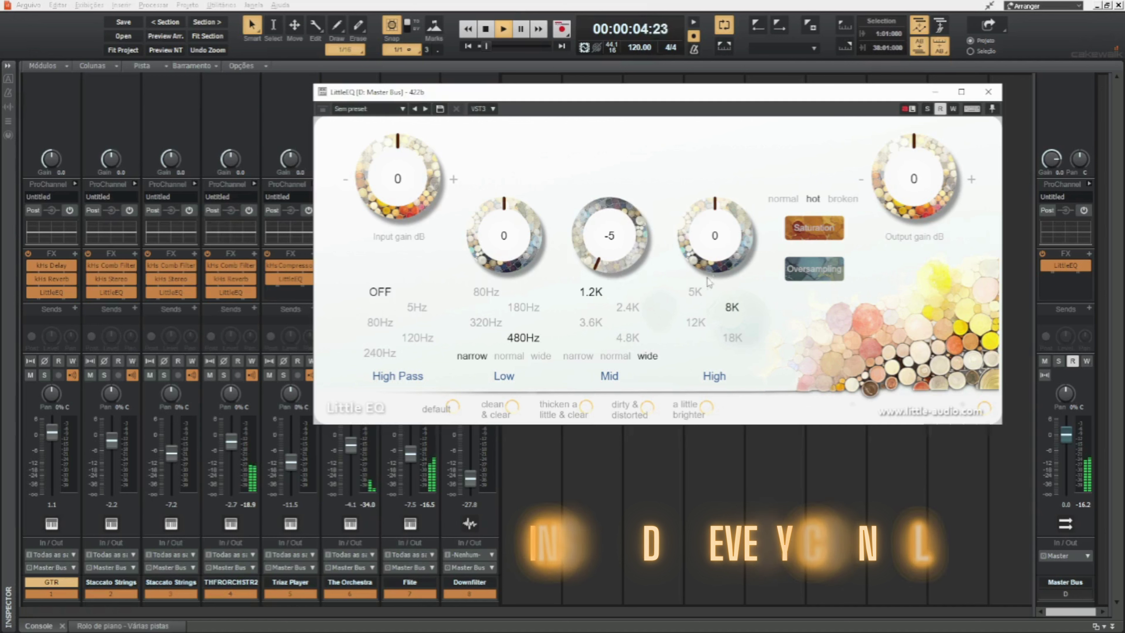
Set the high band gain to 5 and the low band gain to 1 in the Master Bus EQ
{"action": "scroll", "coordinate": [712, 232], "scroll_direction": "up", "scroll_amount": 3}
{"action": "scroll", "coordinate": [713, 232], "scroll_direction": "up", "scroll_amount": 2}
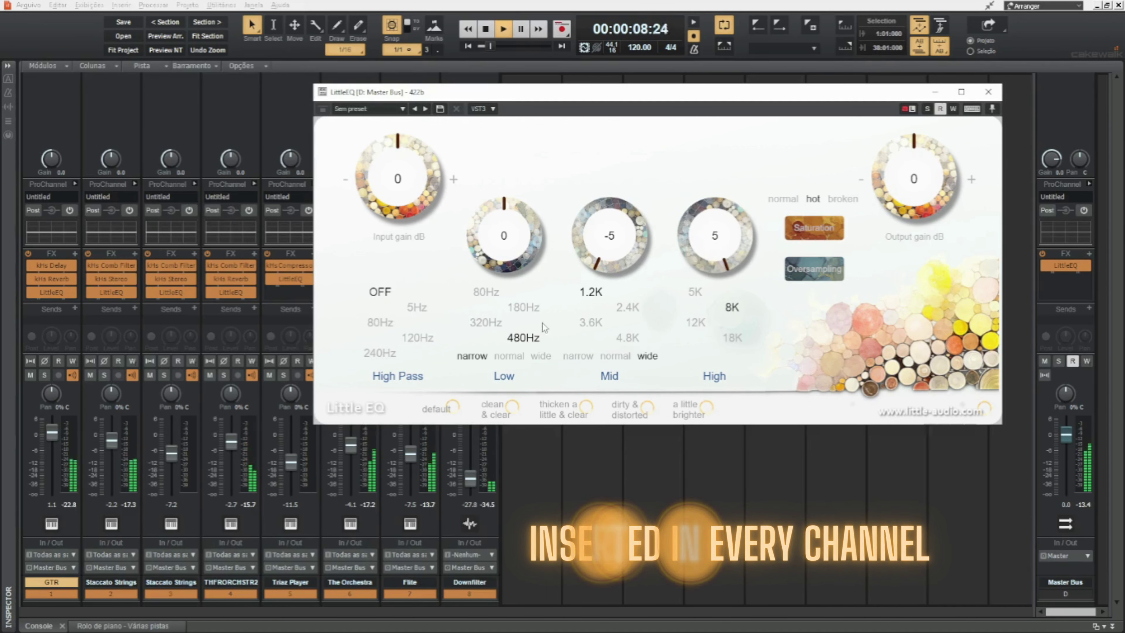
{"action": "scroll", "coordinate": [509, 256], "scroll_direction": "up", "scroll_amount": 1}
{"action": "scroll", "coordinate": [508, 256], "scroll_direction": "up", "scroll_amount": 4}
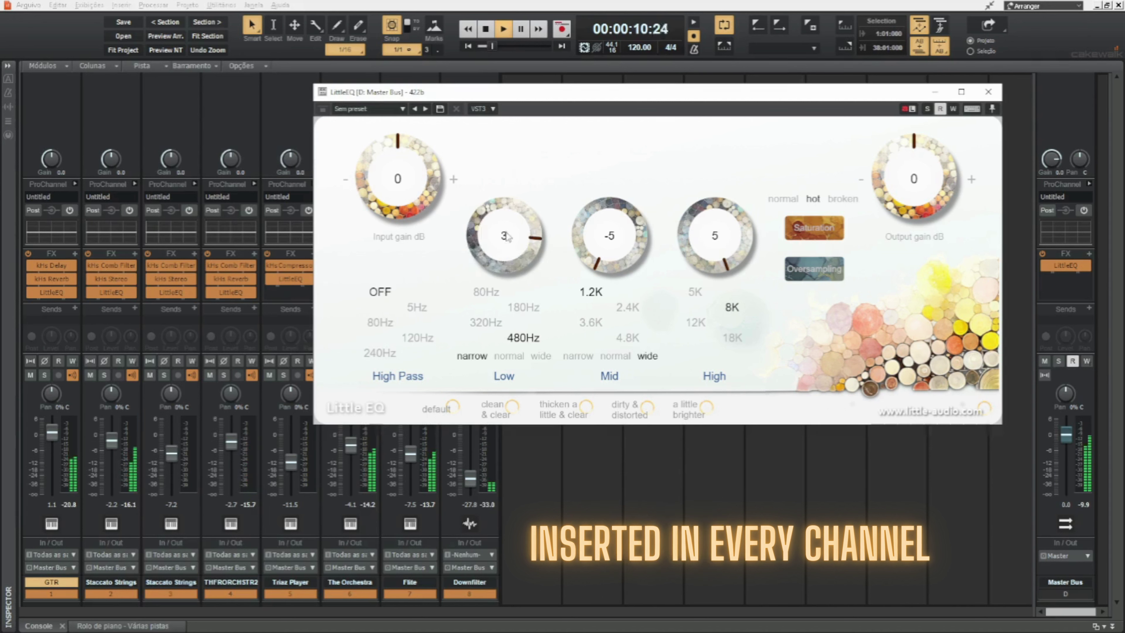
{"action": "scroll", "coordinate": [506, 213], "scroll_direction": "down", "scroll_amount": 4}
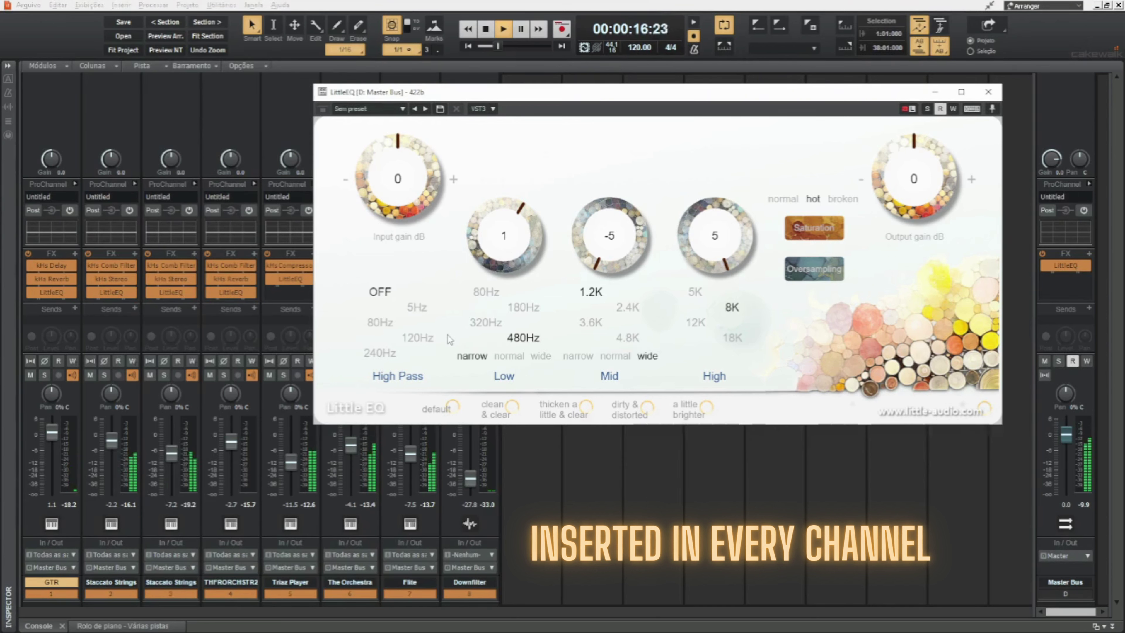
Try the high-pass filter at 240Hz, 120Hz and 80Hz, and set it to 5Hz
{"action": "left_click", "coordinate": [416, 355]}
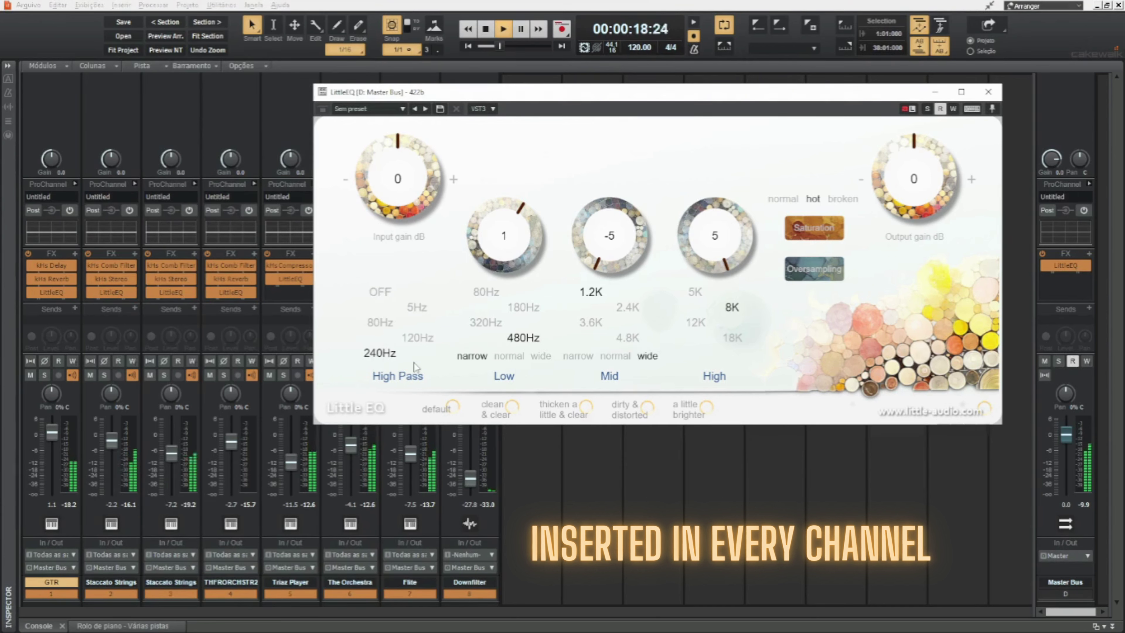
{"action": "left_click", "coordinate": [414, 341]}
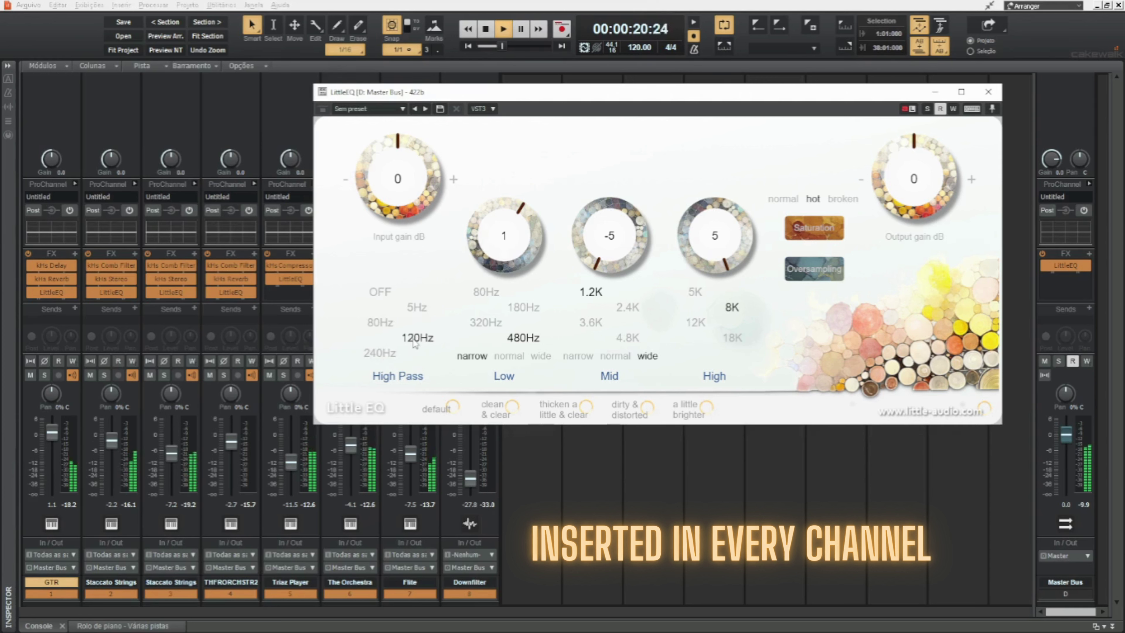
{"action": "left_click", "coordinate": [375, 323]}
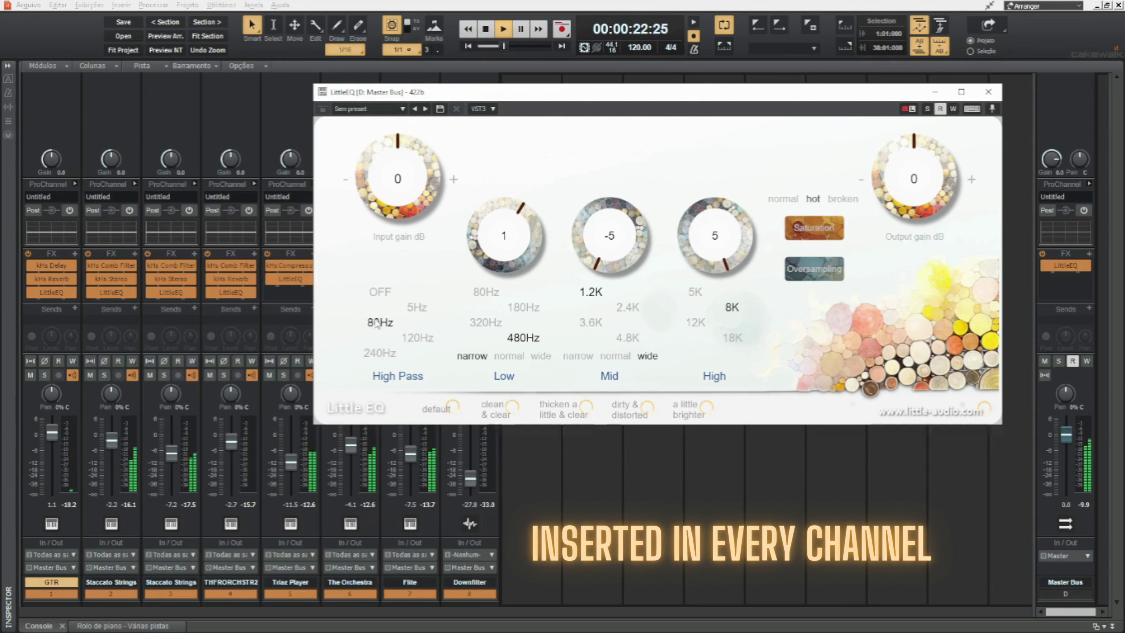
{"action": "left_click", "coordinate": [415, 310]}
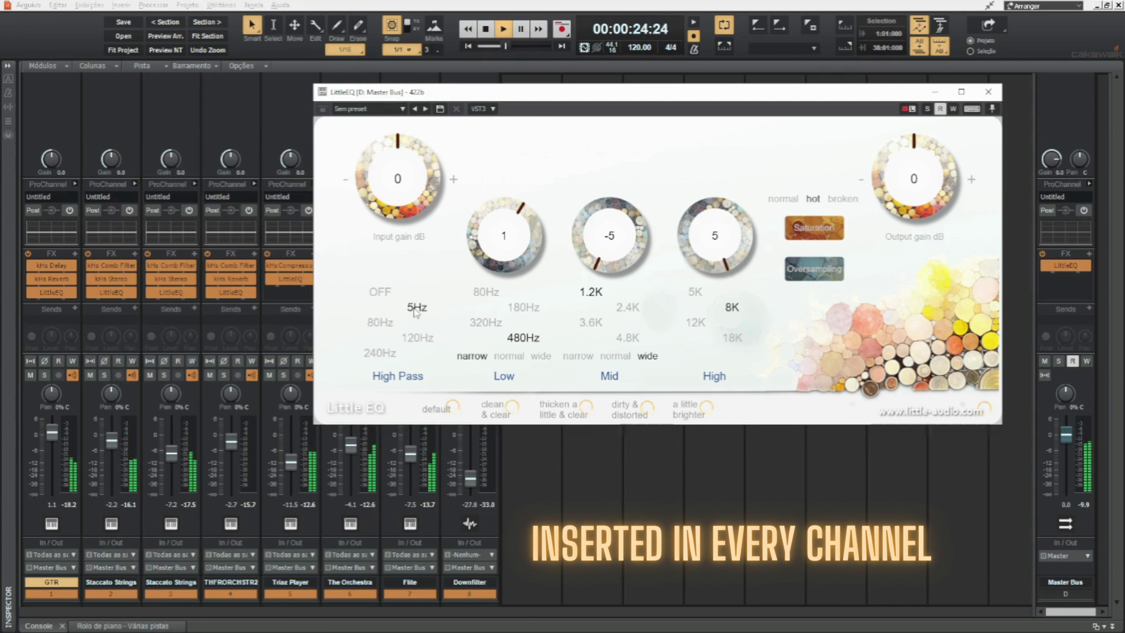
Set the saturation mode to normal and compare the Master Bus sound with the EQ bypassed and active
{"action": "left_click", "coordinate": [815, 229]}
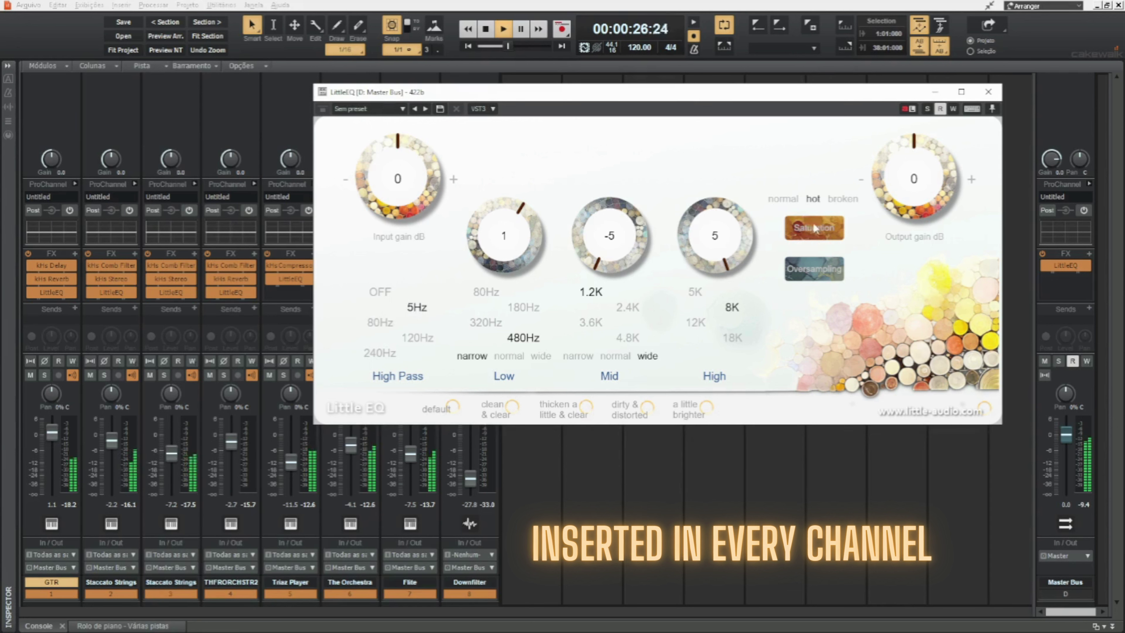
{"action": "left_click", "coordinate": [815, 228]}
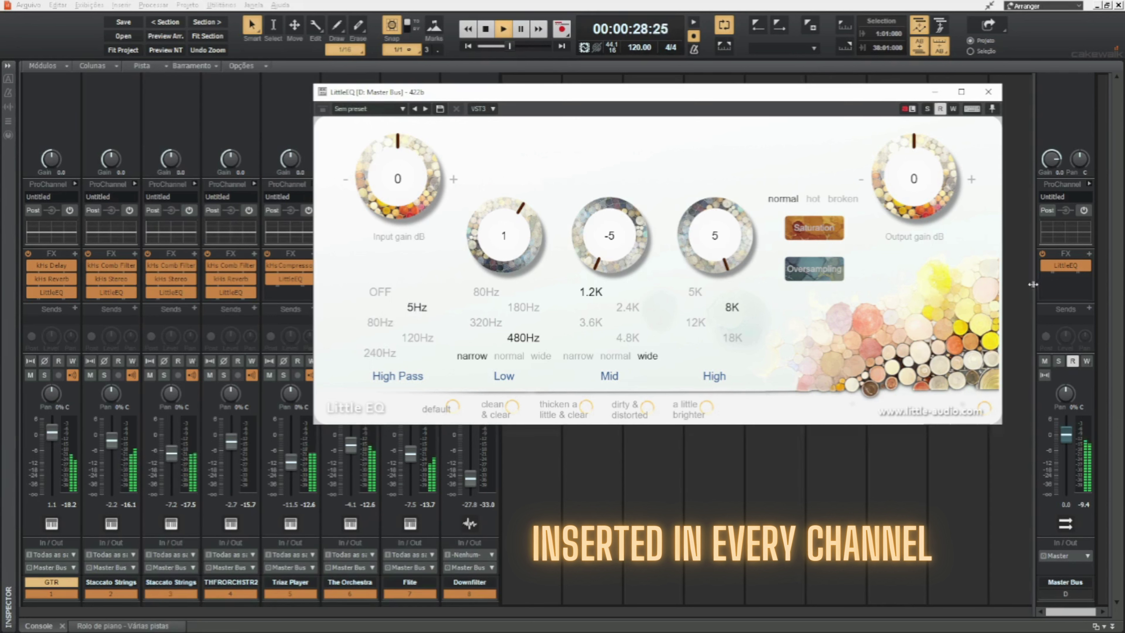
{"action": "left_click", "coordinate": [1044, 266]}
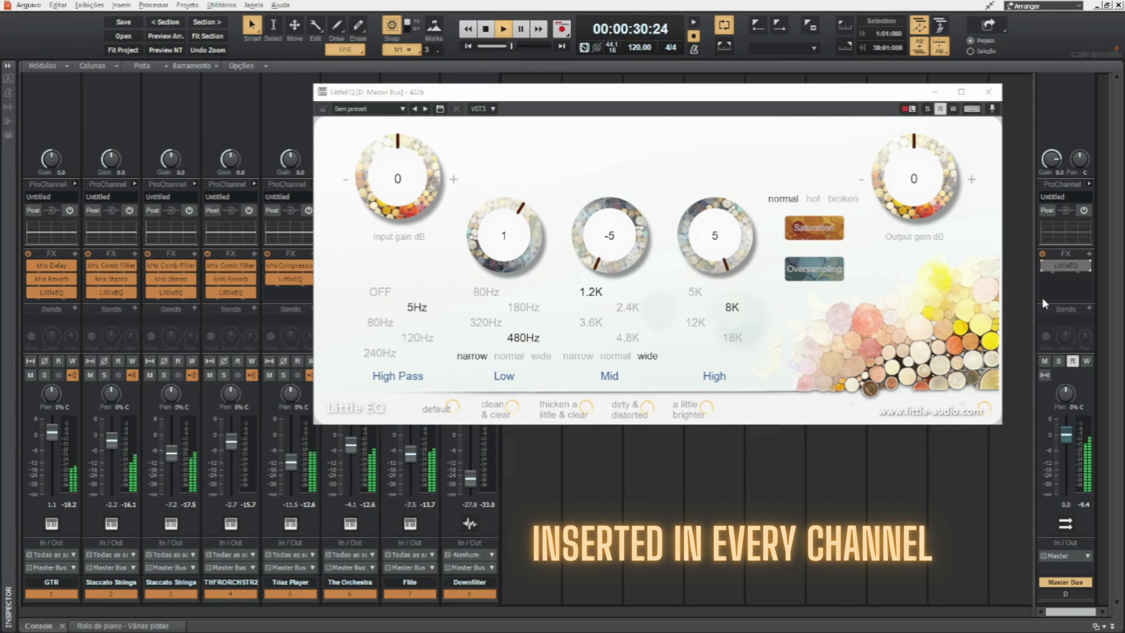
{"action": "left_click", "coordinate": [1041, 265]}
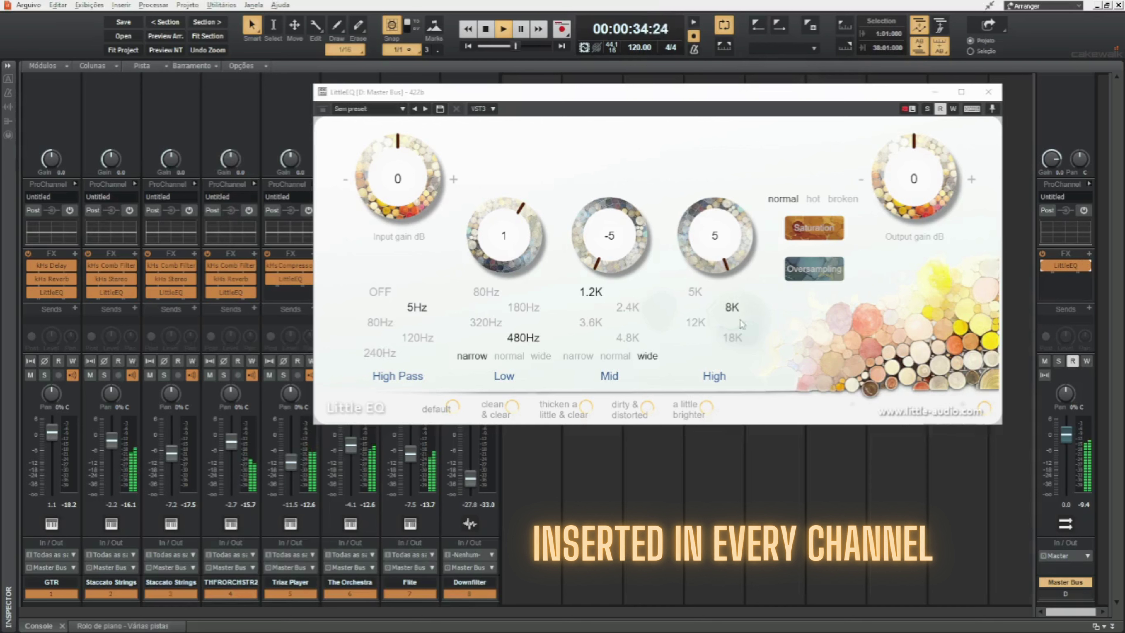
Set the Master Bus EQ's high band to 12K with a gain of 4
{"action": "left_click", "coordinate": [695, 322]}
{"action": "left_click_drag", "start_coordinate": [720, 268], "coordinate": [726, 280]}
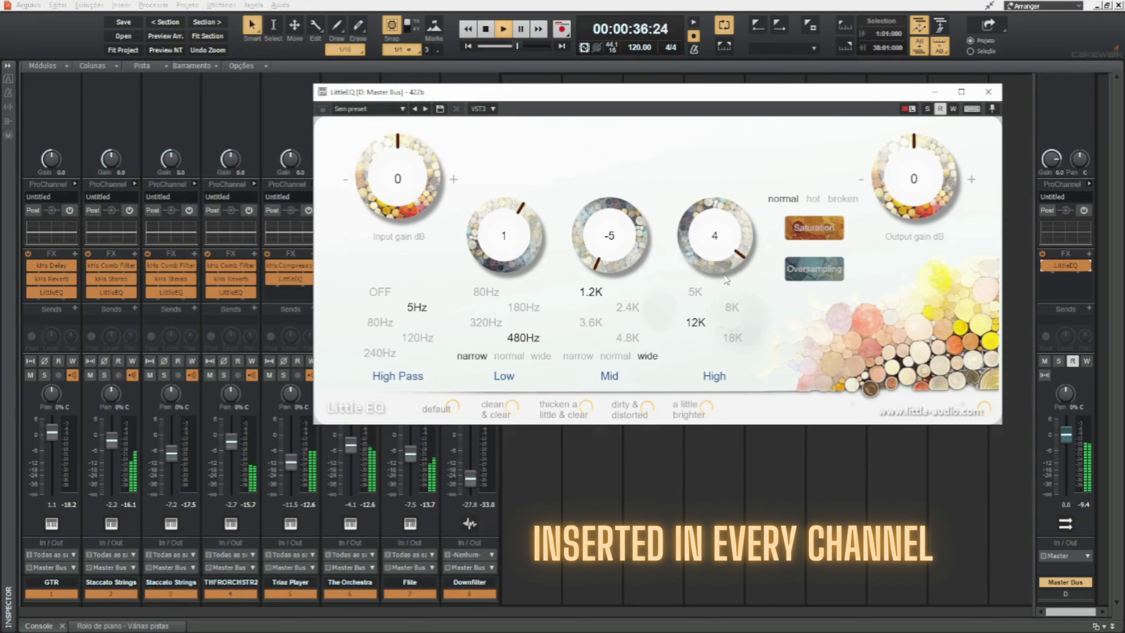
Try the mid band at 3.6K and 2.4K, compare with the Master Bus EQ bypassed, and return the band to 1.2K
{"action": "left_click", "coordinate": [592, 323]}
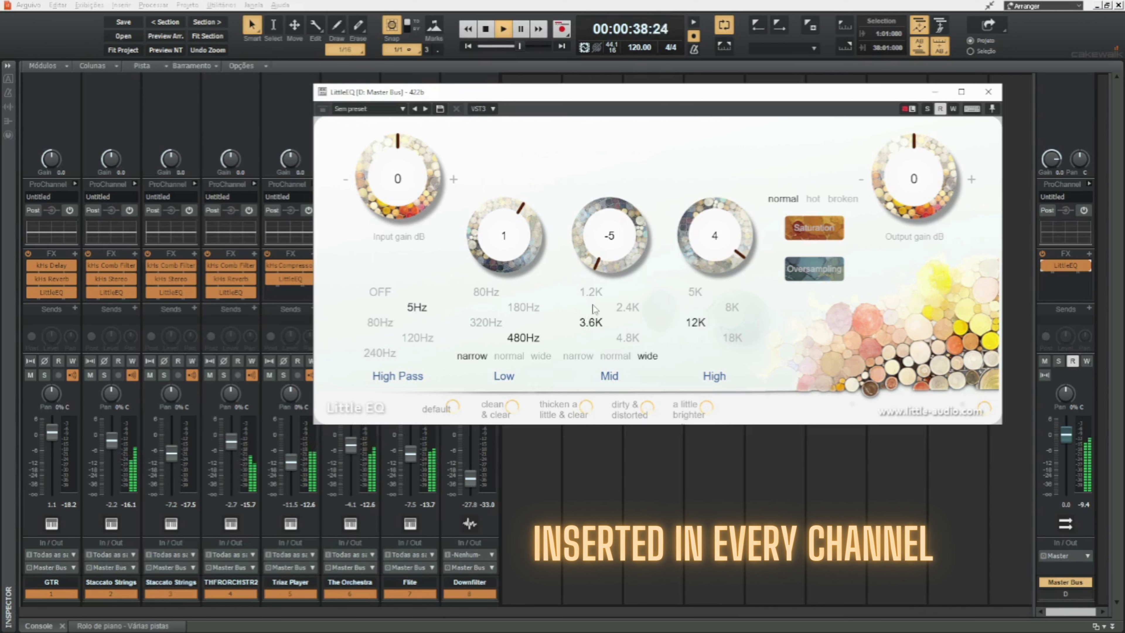
{"action": "left_click", "coordinate": [633, 315]}
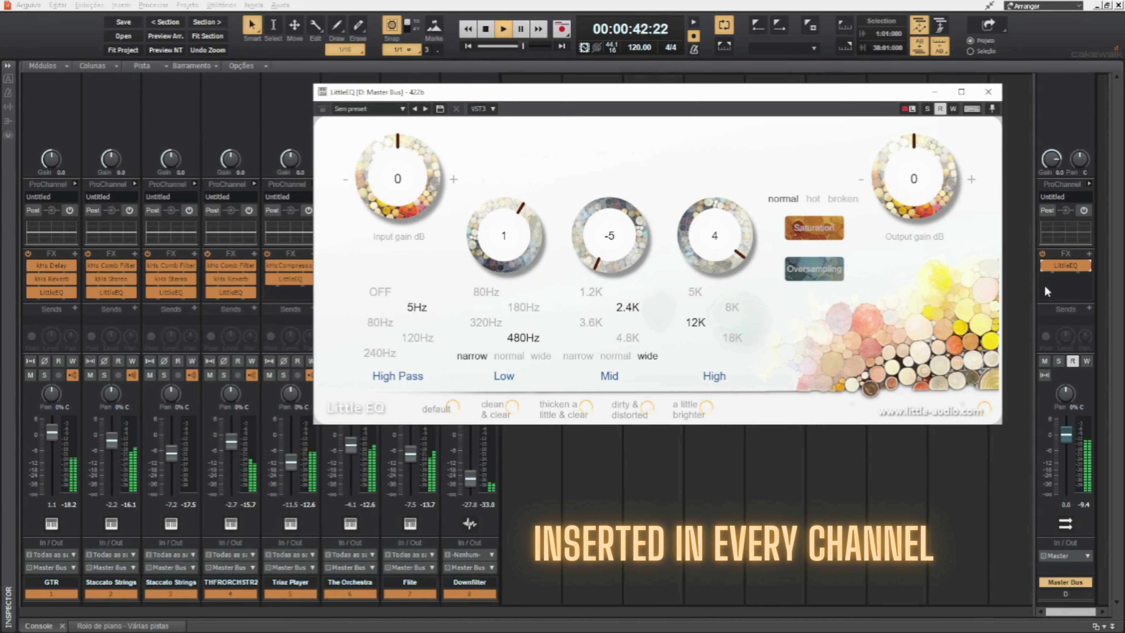
{"action": "left_click", "coordinate": [1043, 267]}
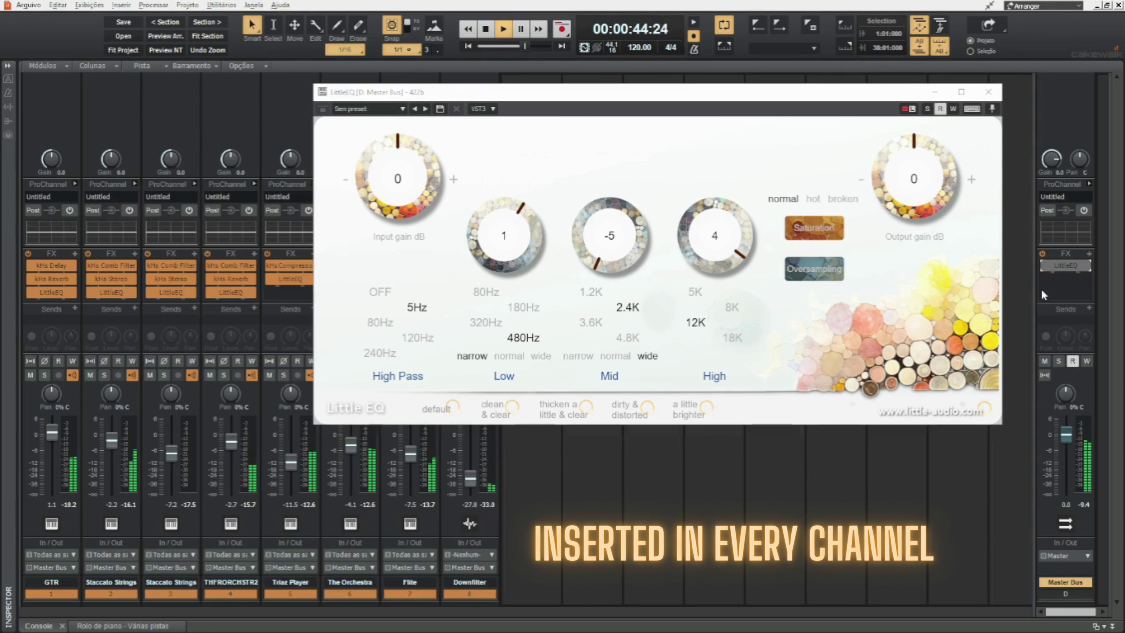
{"action": "left_click", "coordinate": [1043, 266]}
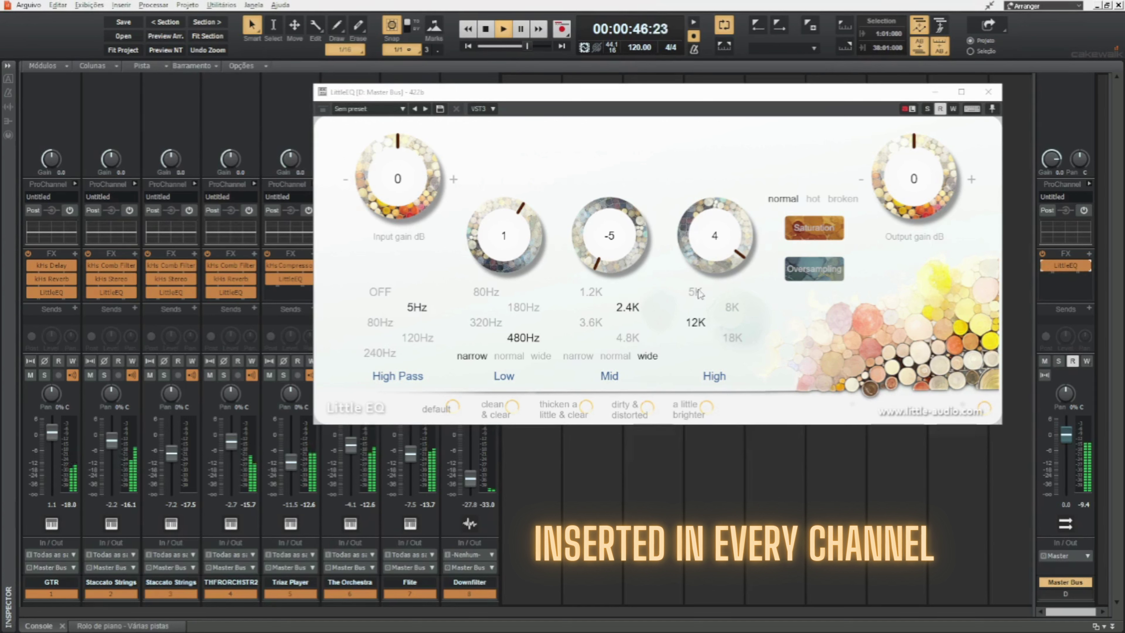
{"action": "left_click", "coordinate": [590, 292]}
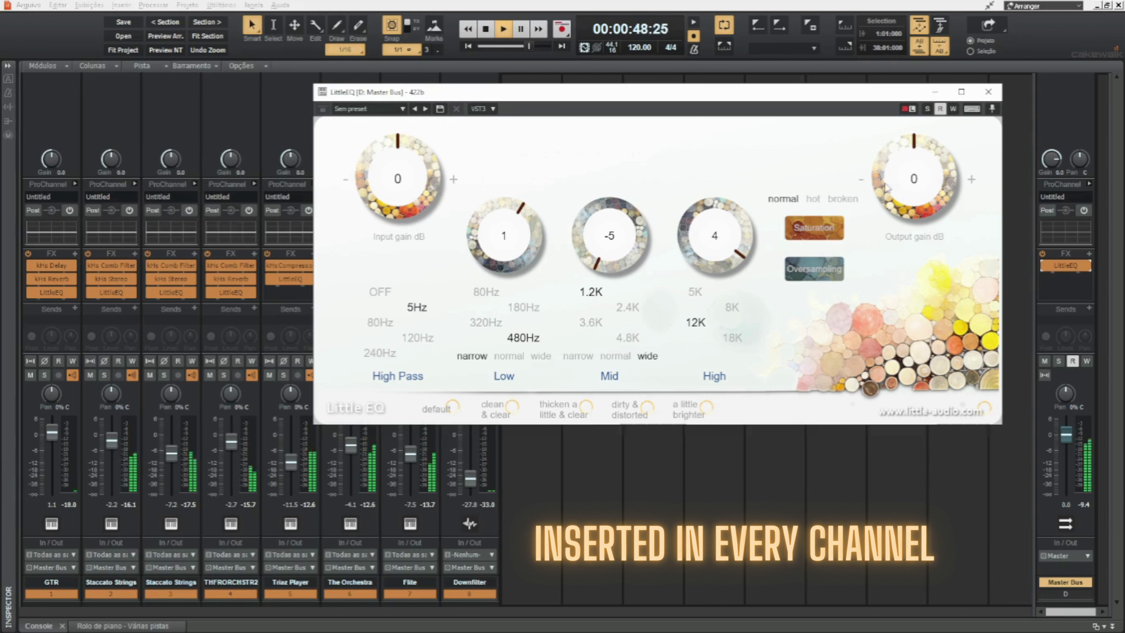
Switch to the Triaz Player channel's LittleEQ and compare the soloed channel with the EQ bypassed and active
{"action": "left_click", "coordinate": [988, 91]}
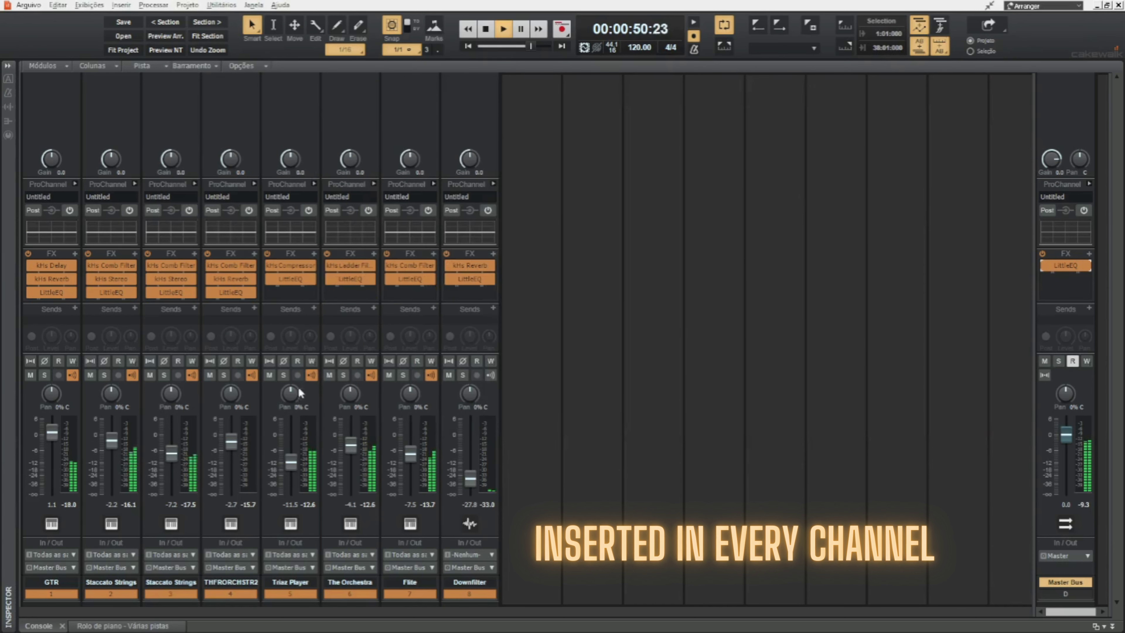
{"action": "left_click", "coordinate": [283, 375]}
{"action": "double_click", "coordinate": [287, 281]}
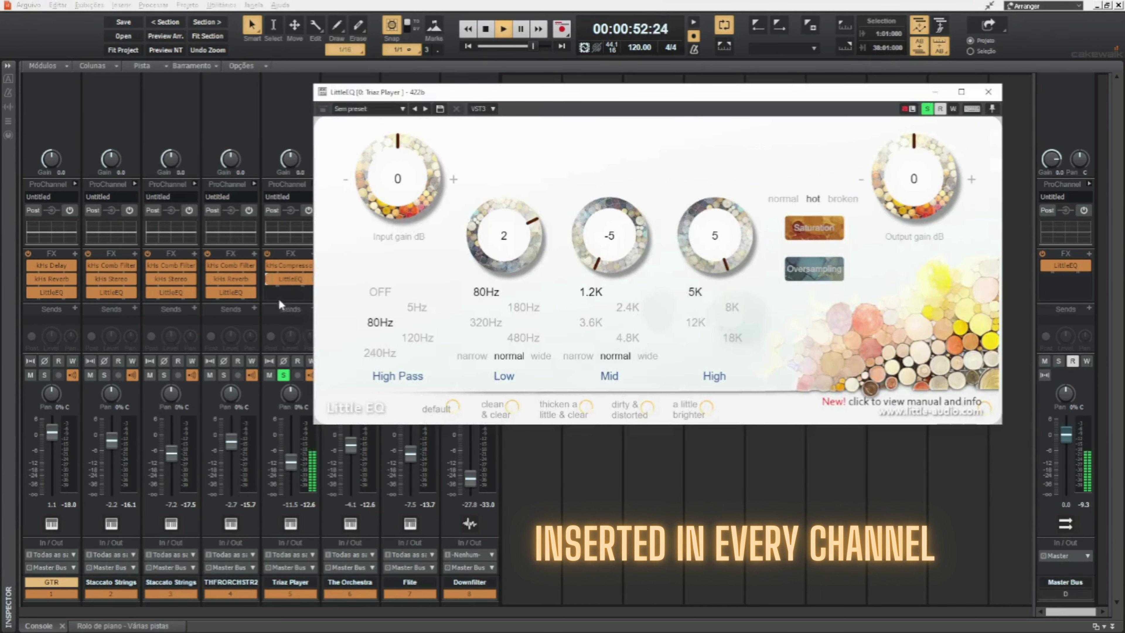
{"action": "left_click", "coordinate": [269, 278]}
{"action": "left_click", "coordinate": [270, 279]}
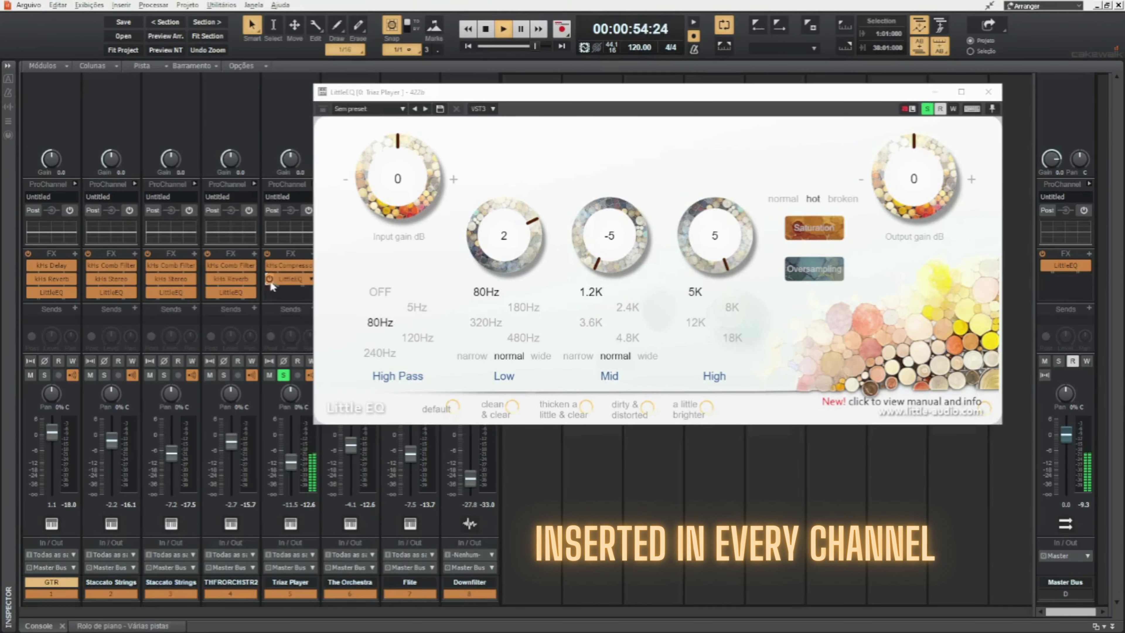
{"action": "left_click", "coordinate": [283, 375]}
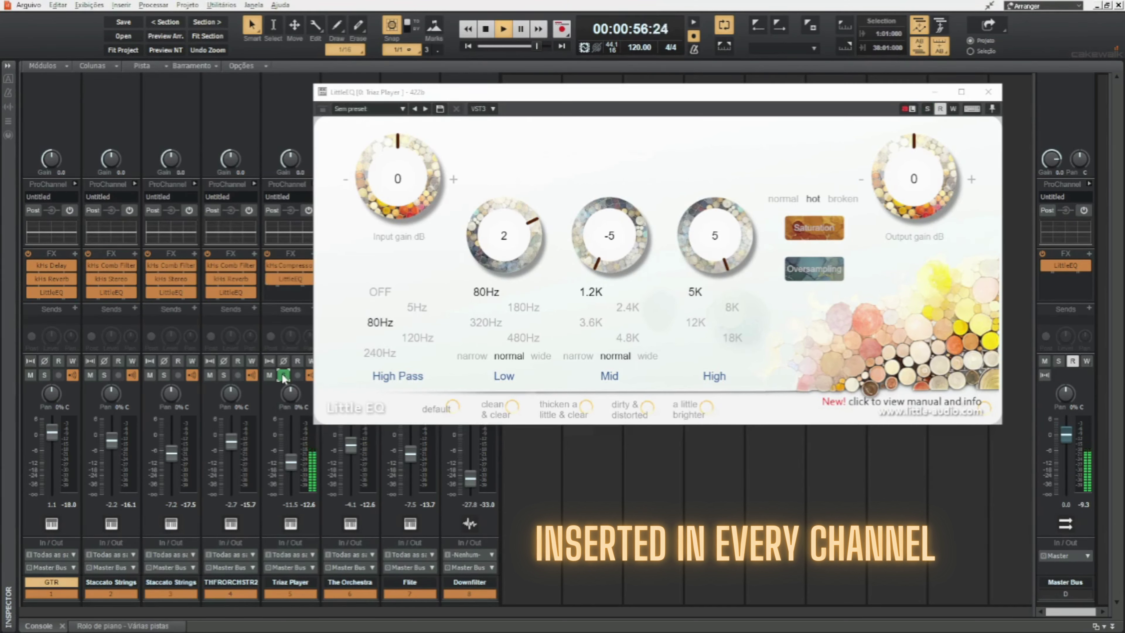
Set the Triaz Player EQ's low gain to 1 and mid gain to -4, and close it
{"action": "left_click_drag", "start_coordinate": [504, 251], "coordinate": [505, 274]}
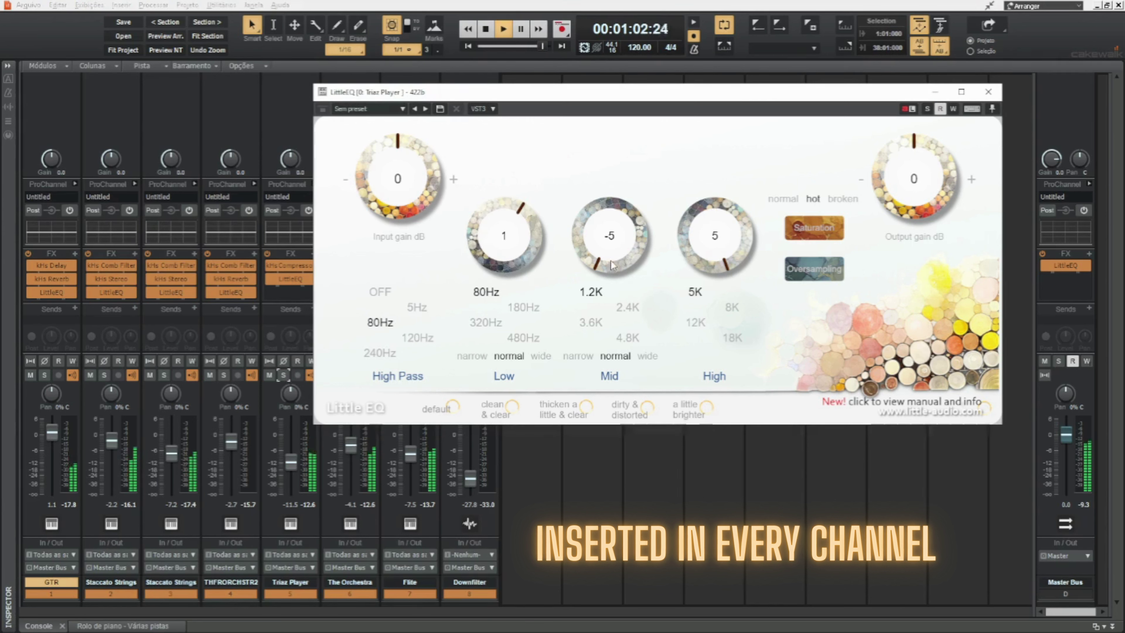
{"action": "left_click_drag", "start_coordinate": [612, 265], "coordinate": [612, 256]}
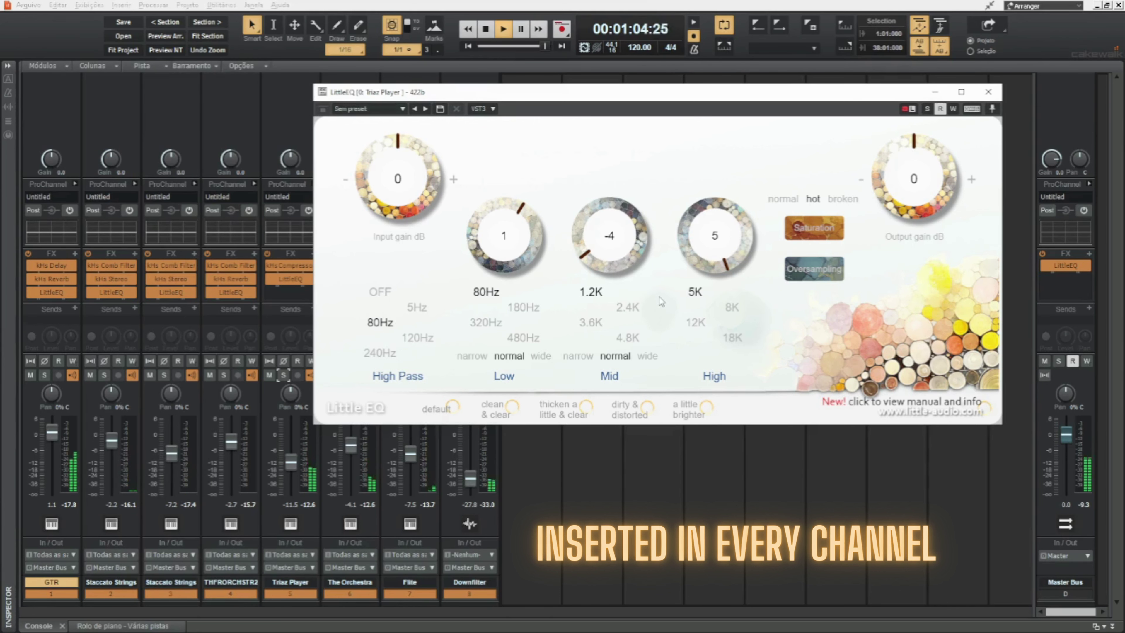
{"action": "left_click", "coordinate": [988, 91]}
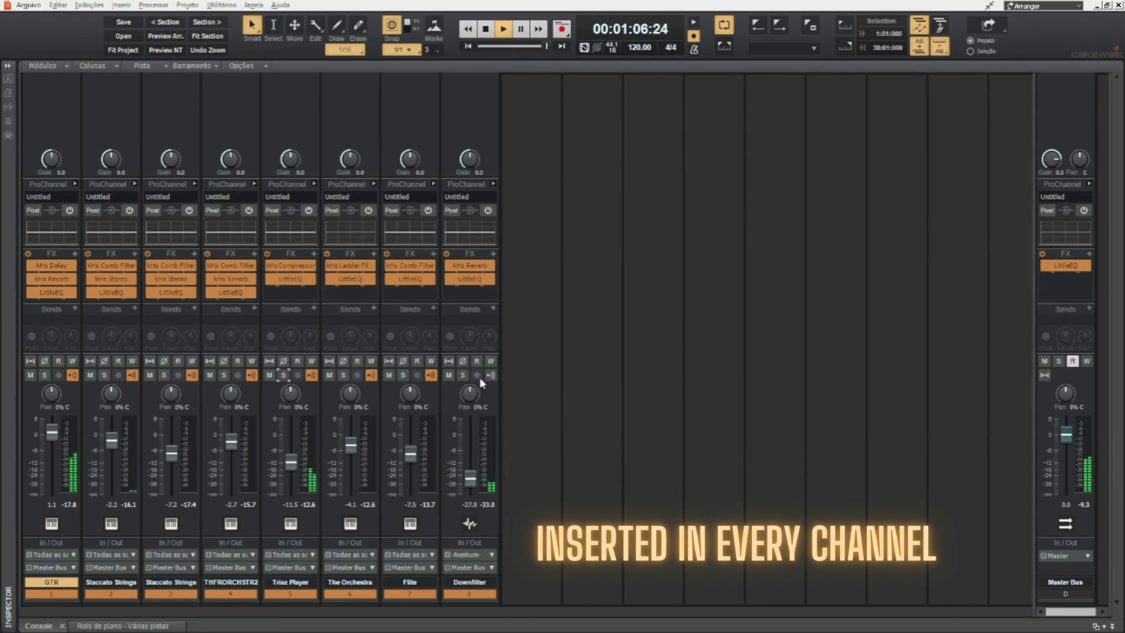
Audition the Downfilter channel in solo and review its LittleEQ settings
{"action": "left_click", "coordinate": [466, 375]}
{"action": "double_click", "coordinate": [468, 284]}
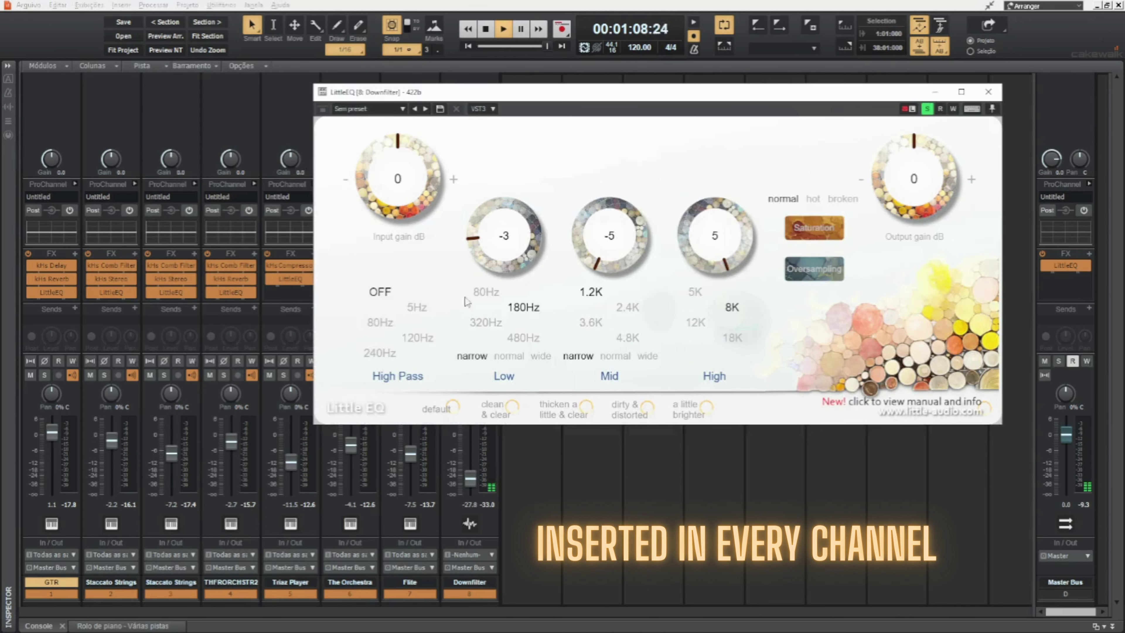
{"action": "left_click", "coordinate": [926, 109]}
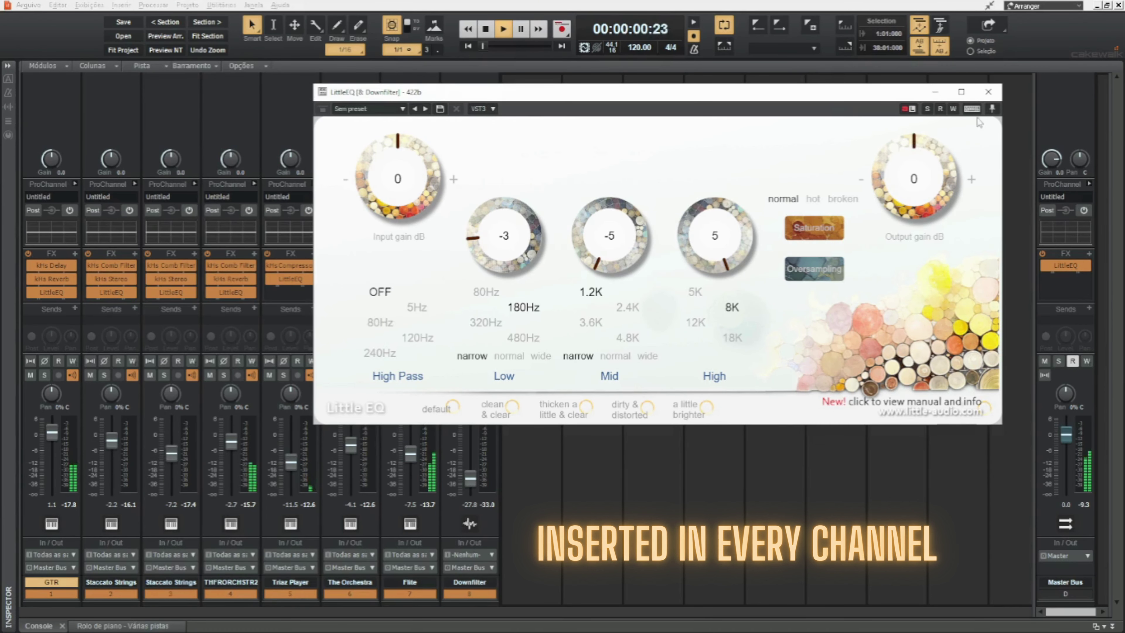
{"action": "left_click", "coordinate": [996, 94]}
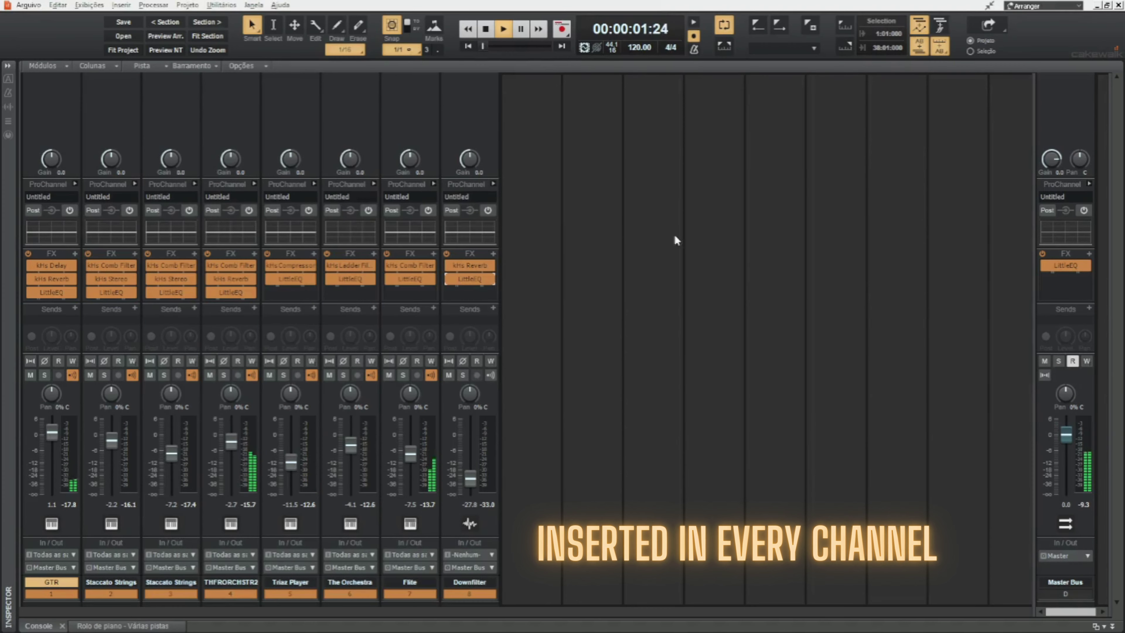
While soloing the Flite channel, set its LittleEQ mid band to normal width with a gain of 2 and its high band to 5K
{"action": "left_click", "coordinate": [404, 376]}
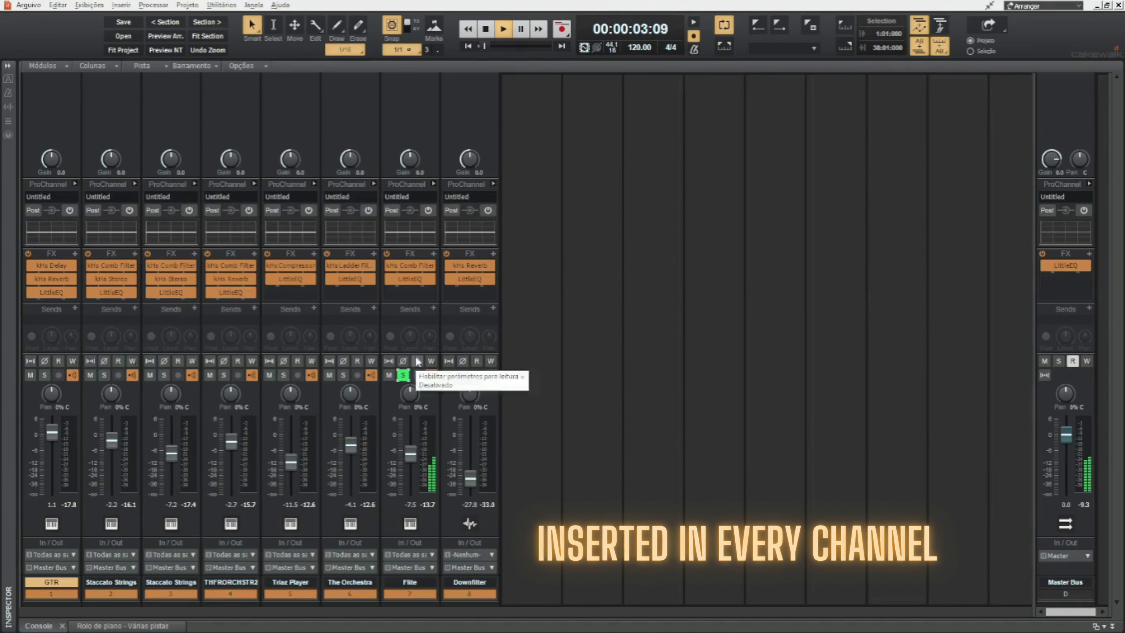
{"action": "double_click", "coordinate": [408, 280]}
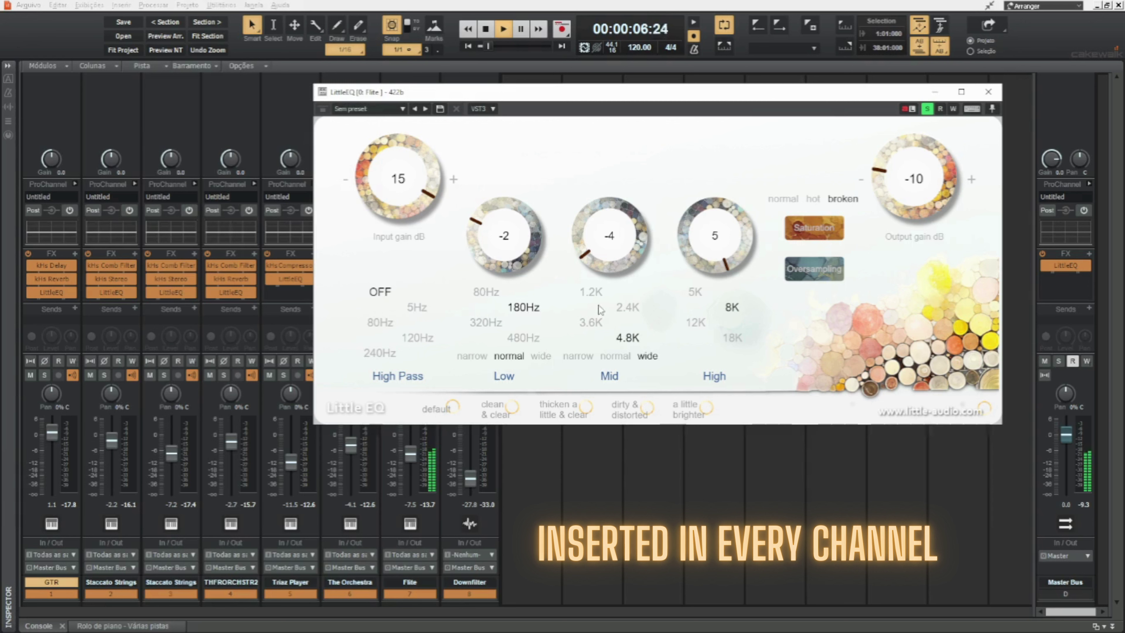
{"action": "left_click_drag", "start_coordinate": [618, 254], "coordinate": [622, 171]}
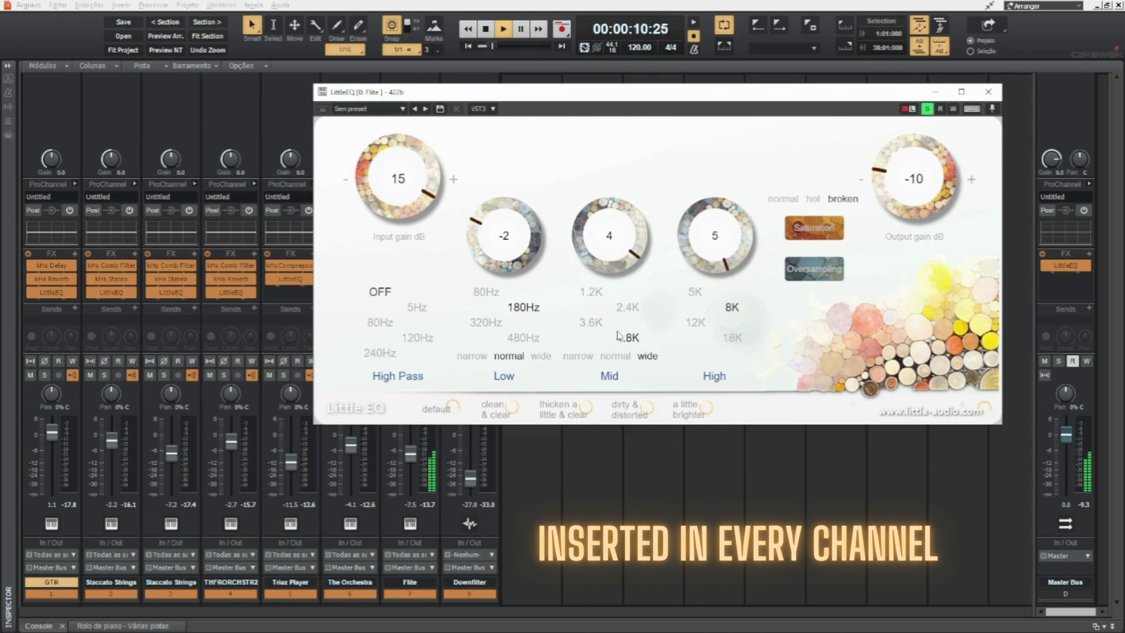
{"action": "left_click", "coordinate": [617, 357]}
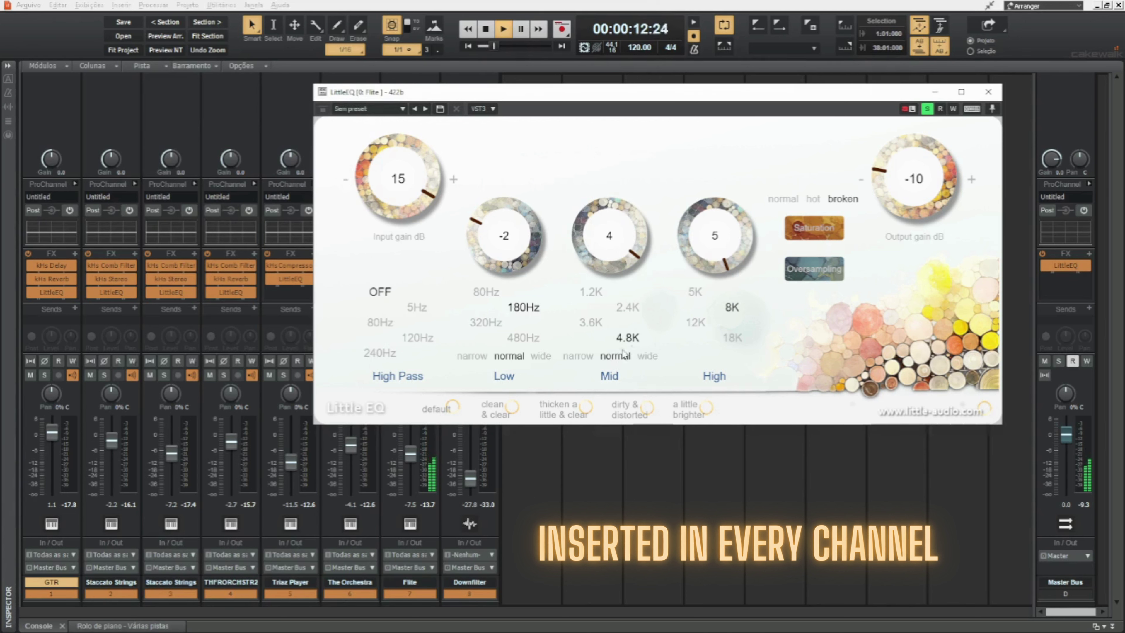
{"action": "left_click", "coordinate": [693, 291]}
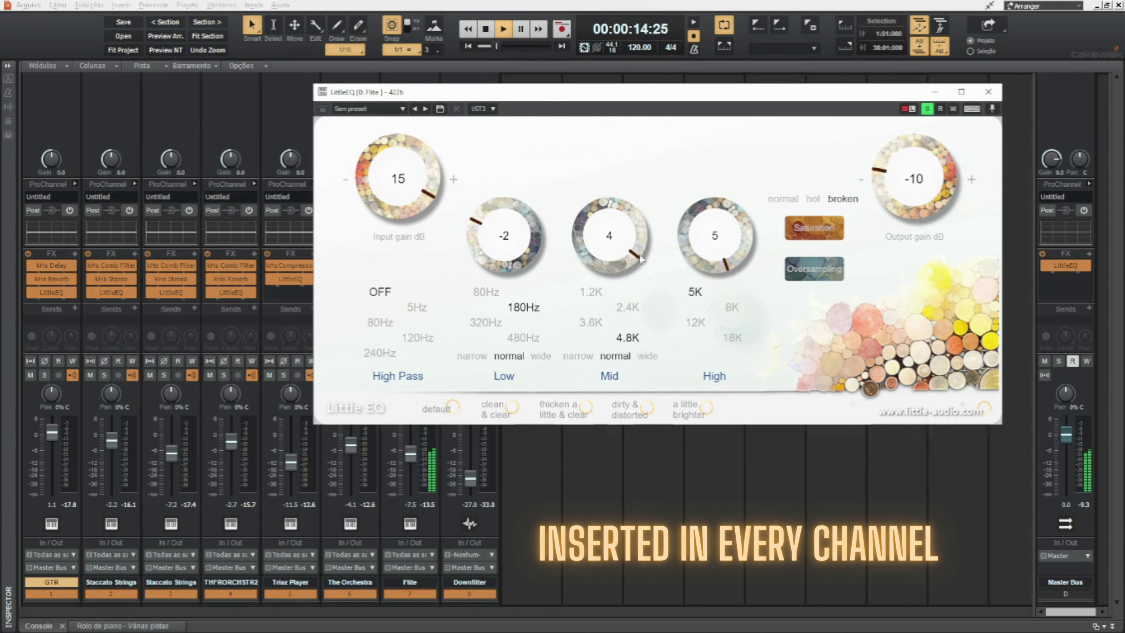
{"action": "left_click_drag", "start_coordinate": [642, 259], "coordinate": [626, 277]}
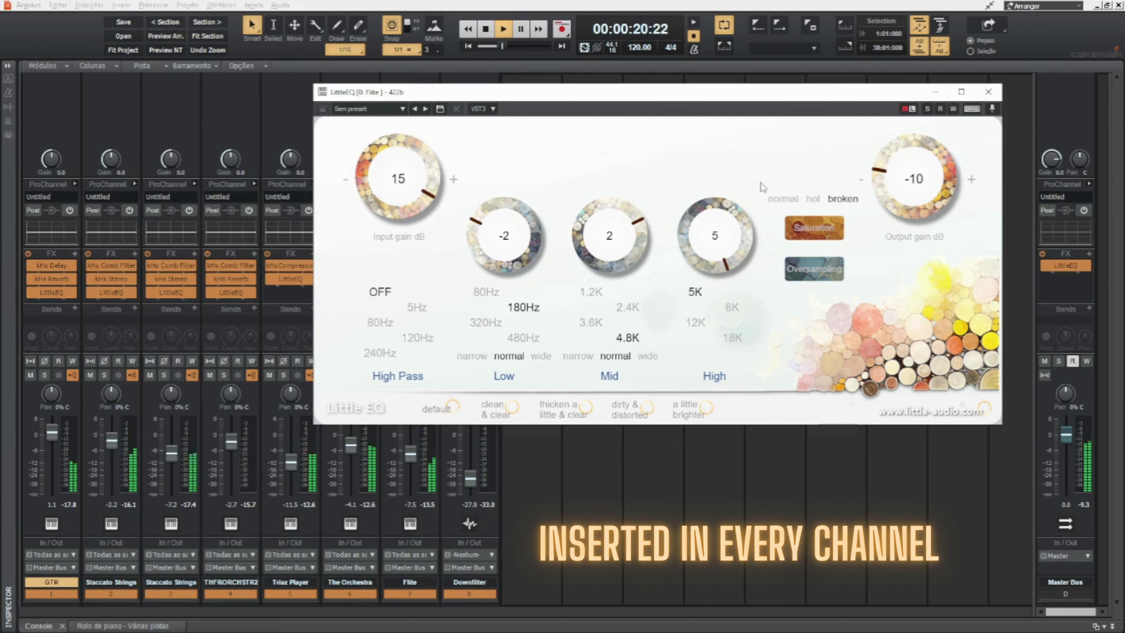
{"action": "left_click", "coordinate": [988, 92]}
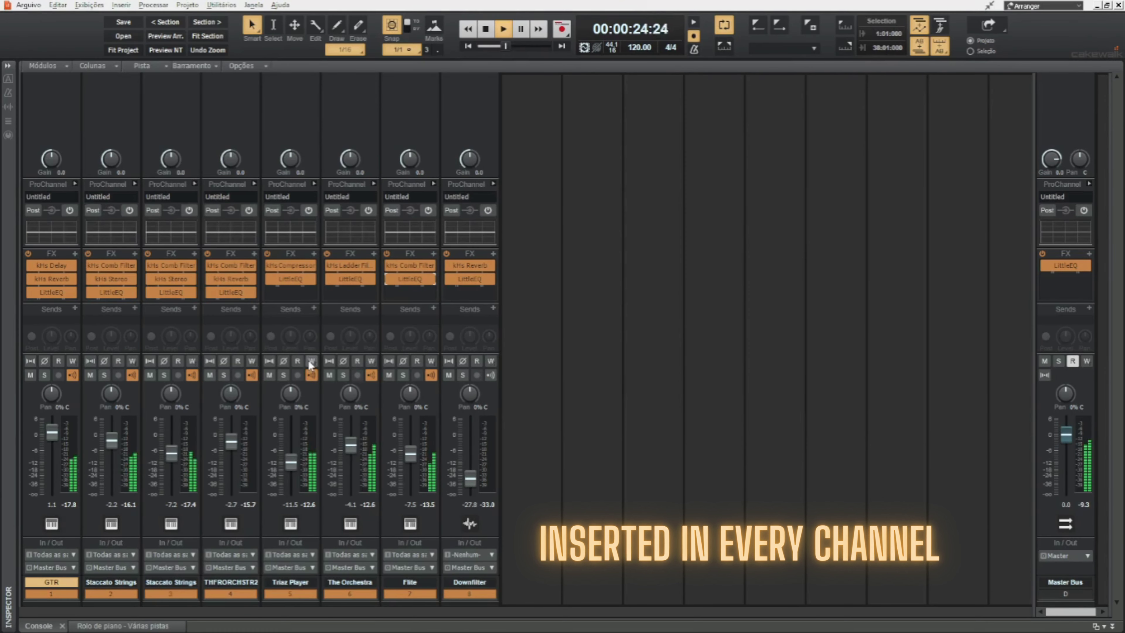
Solo The Orchestra channel and set its LittleEQ high band to 8K and its mid band to normal width
{"action": "double_click", "coordinate": [351, 279]}
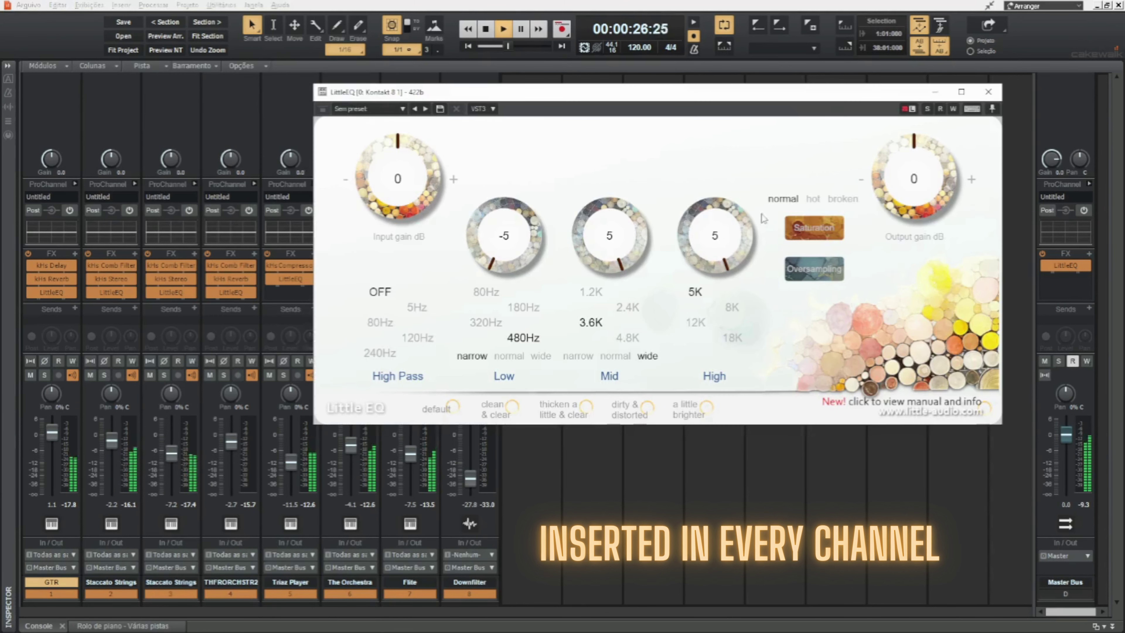
{"action": "left_click", "coordinate": [927, 108]}
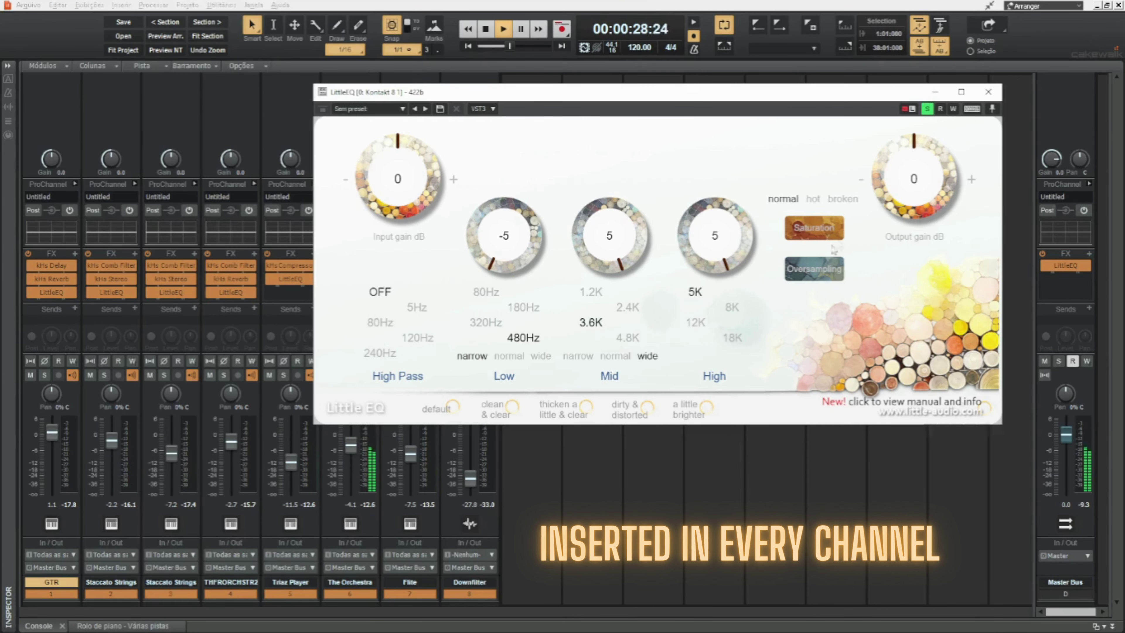
{"action": "left_click_drag", "start_coordinate": [612, 249], "coordinate": [604, 207]}
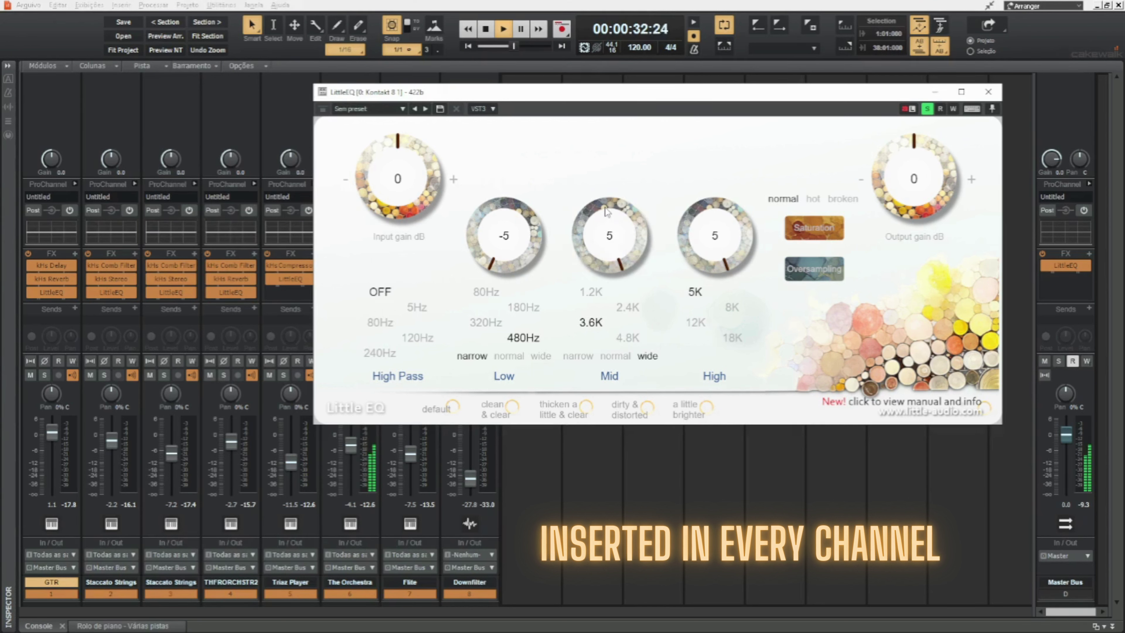
{"action": "left_click", "coordinate": [730, 307]}
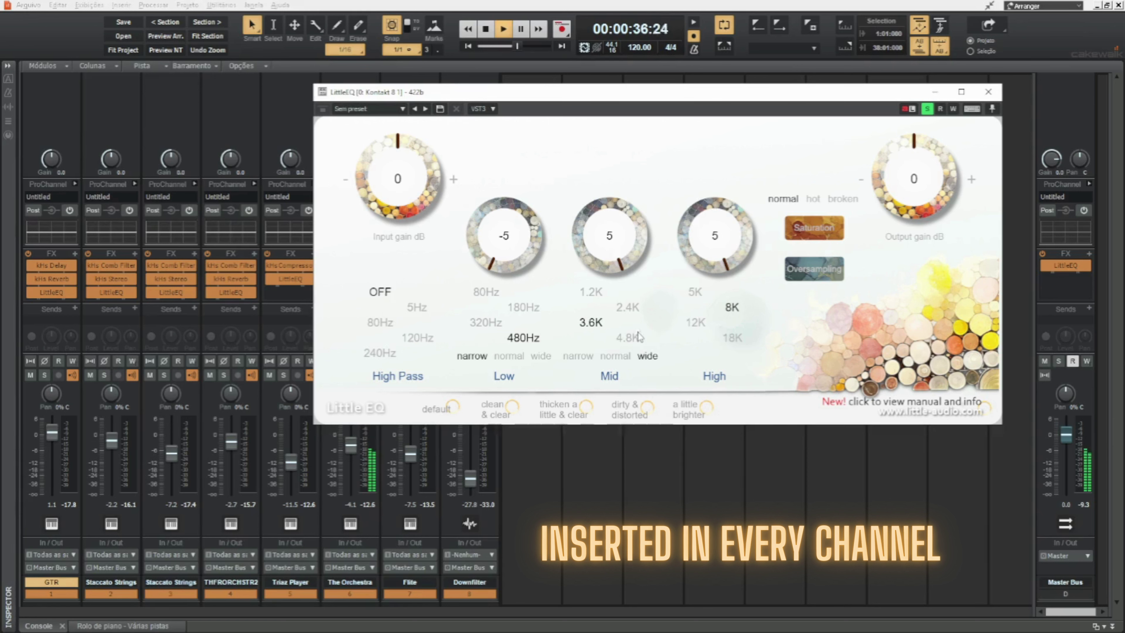
{"action": "left_click", "coordinate": [615, 356]}
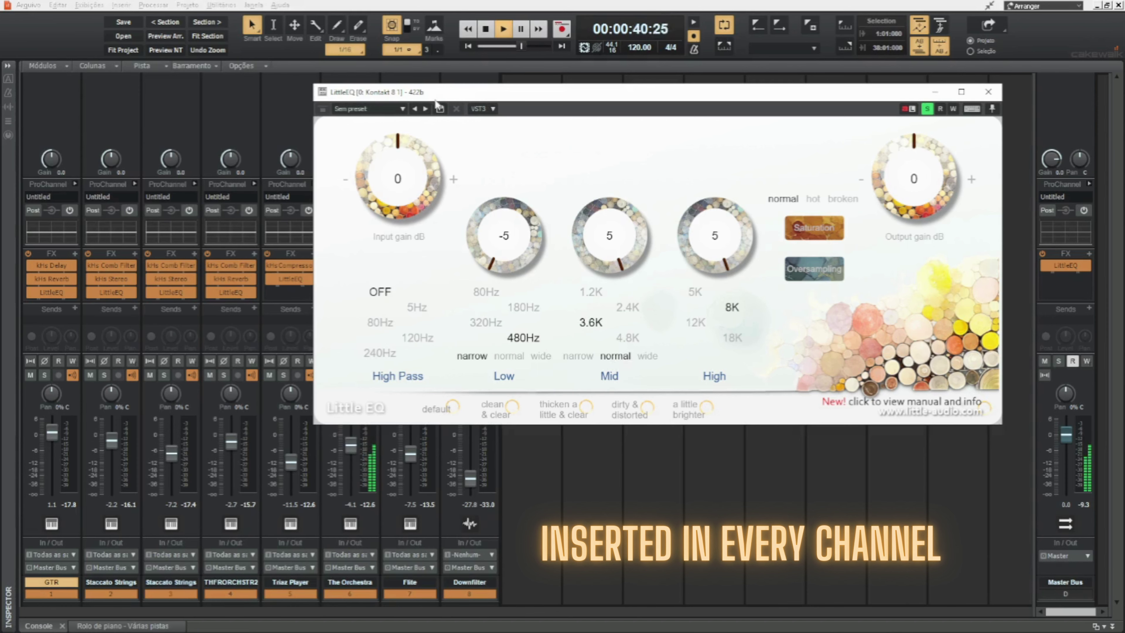
Check The Orchestra's EQ bypass, audition 1.2K and 2.4K for the mid band, and set it to 3.6K with a gain of 3
{"action": "left_click_drag", "start_coordinate": [436, 101], "coordinate": [503, 105]}
{"action": "left_click", "coordinate": [328, 279]}
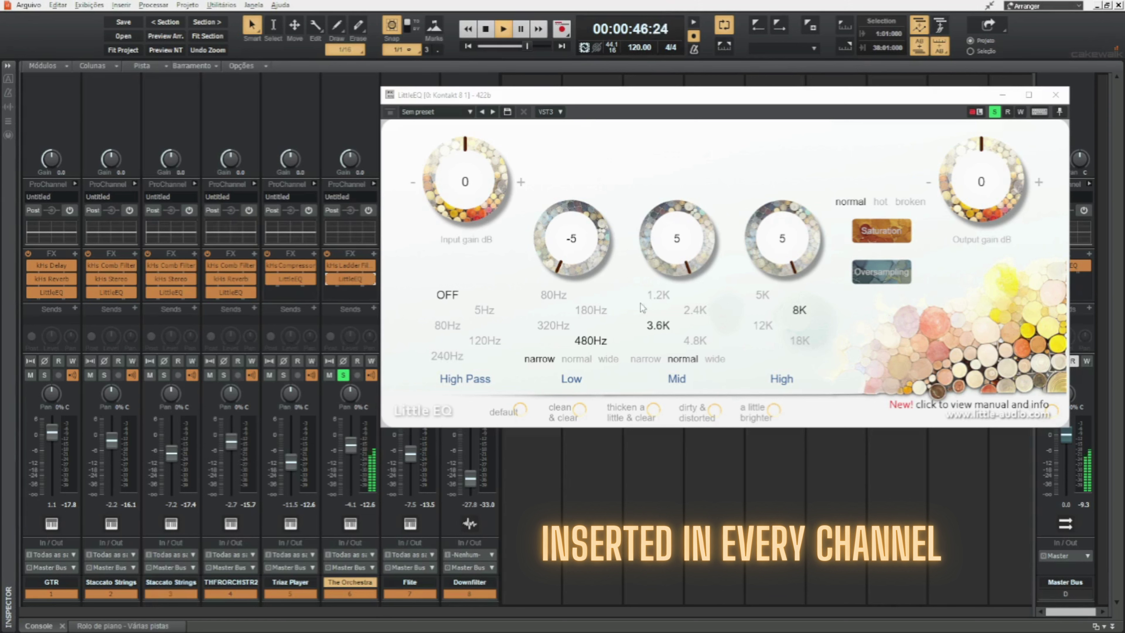
{"action": "left_click", "coordinate": [657, 296]}
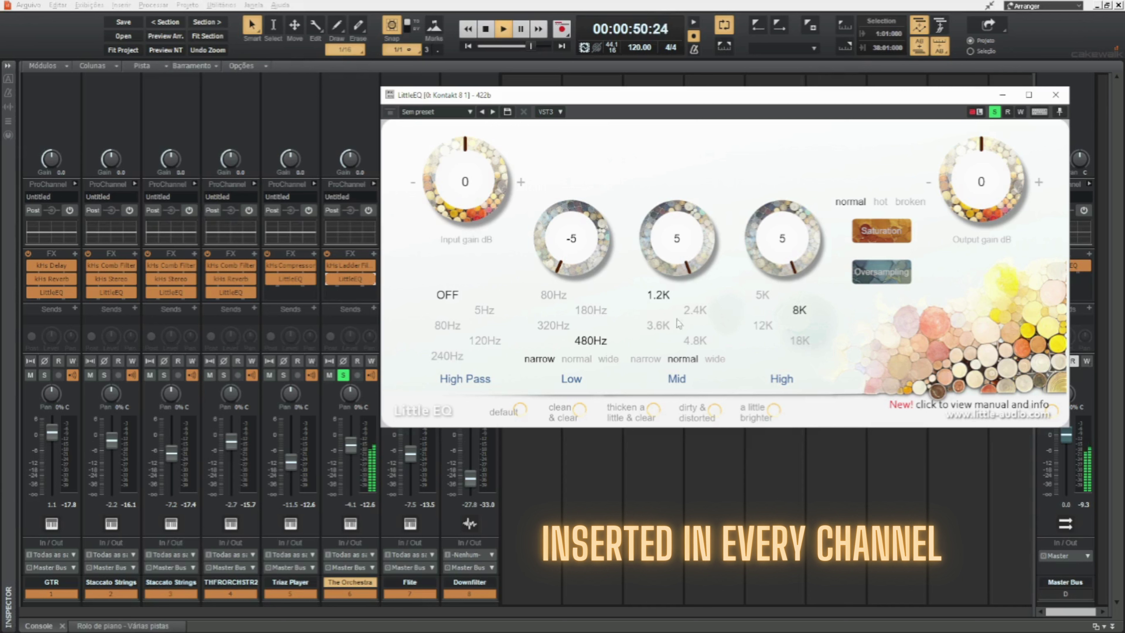
{"action": "left_click", "coordinate": [695, 310]}
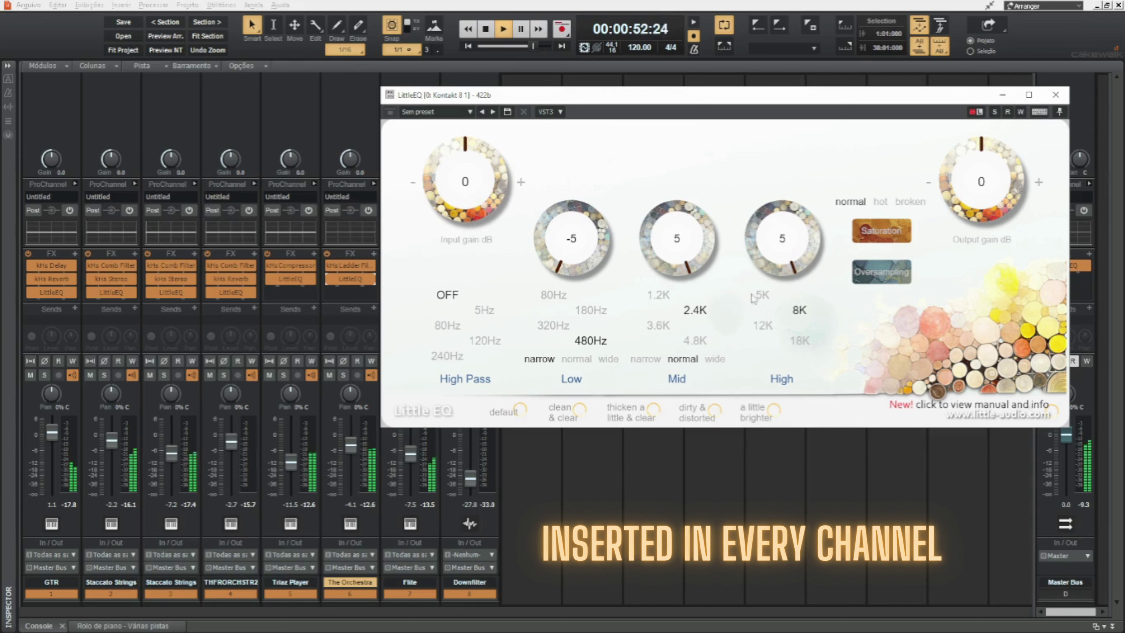
{"action": "left_click", "coordinate": [667, 329]}
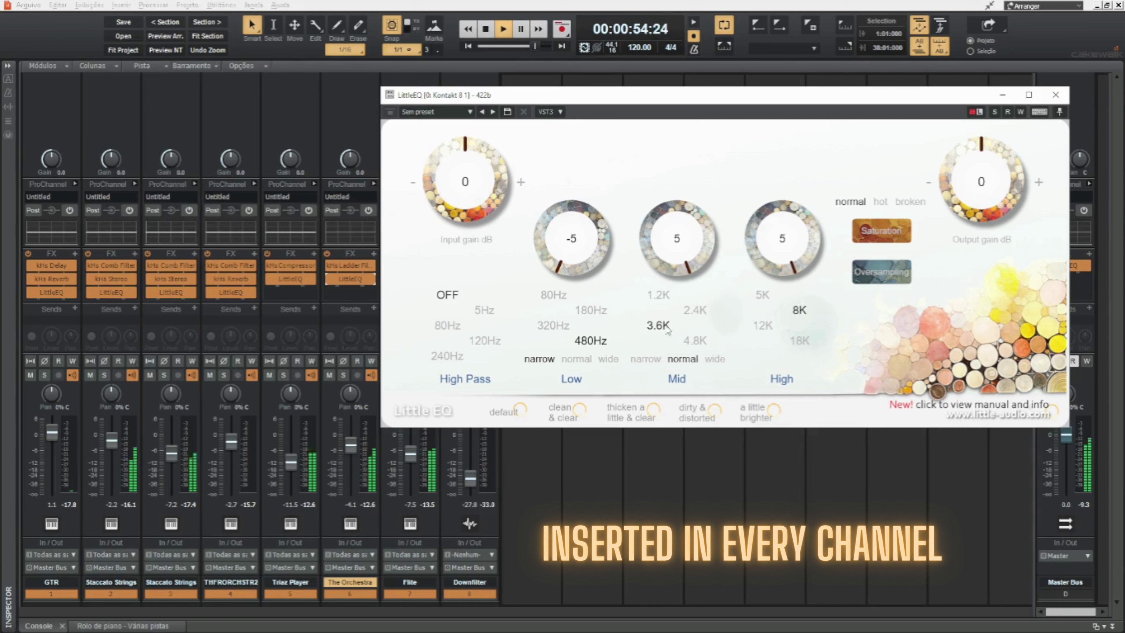
{"action": "left_click_drag", "start_coordinate": [700, 261], "coordinate": [699, 278]}
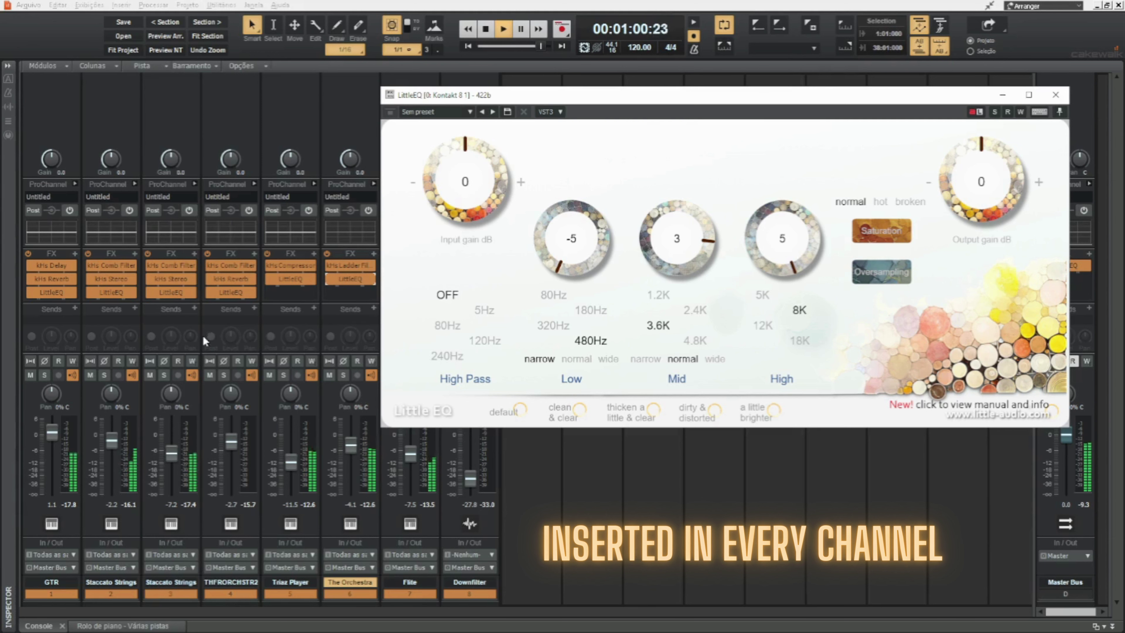
Audition Staccato Strings channel 3 in solo and review the LittleEQ settings of that channel and the GTR channel
{"action": "left_click", "coordinate": [163, 375]}
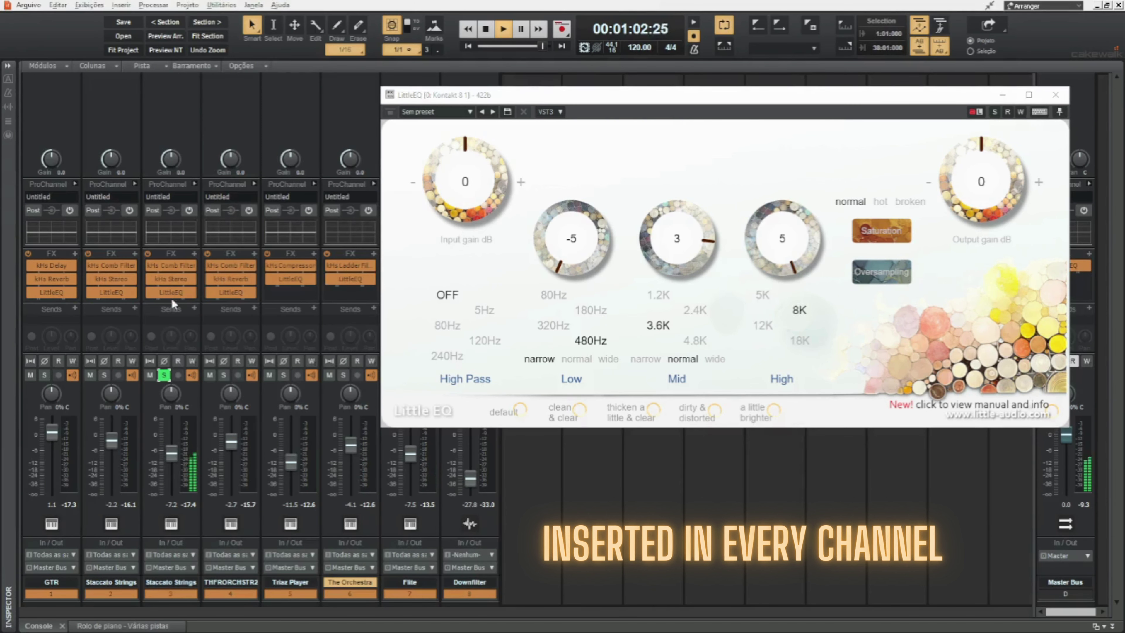
{"action": "double_click", "coordinate": [171, 292]}
{"action": "left_click", "coordinate": [164, 375]}
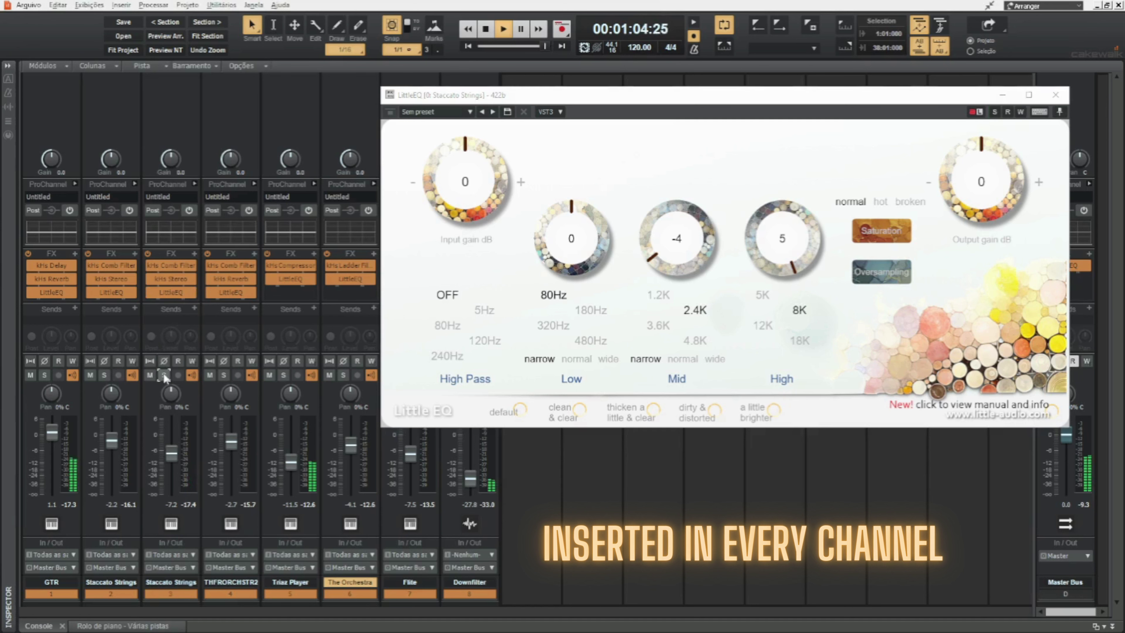
{"action": "left_click", "coordinate": [1055, 95]}
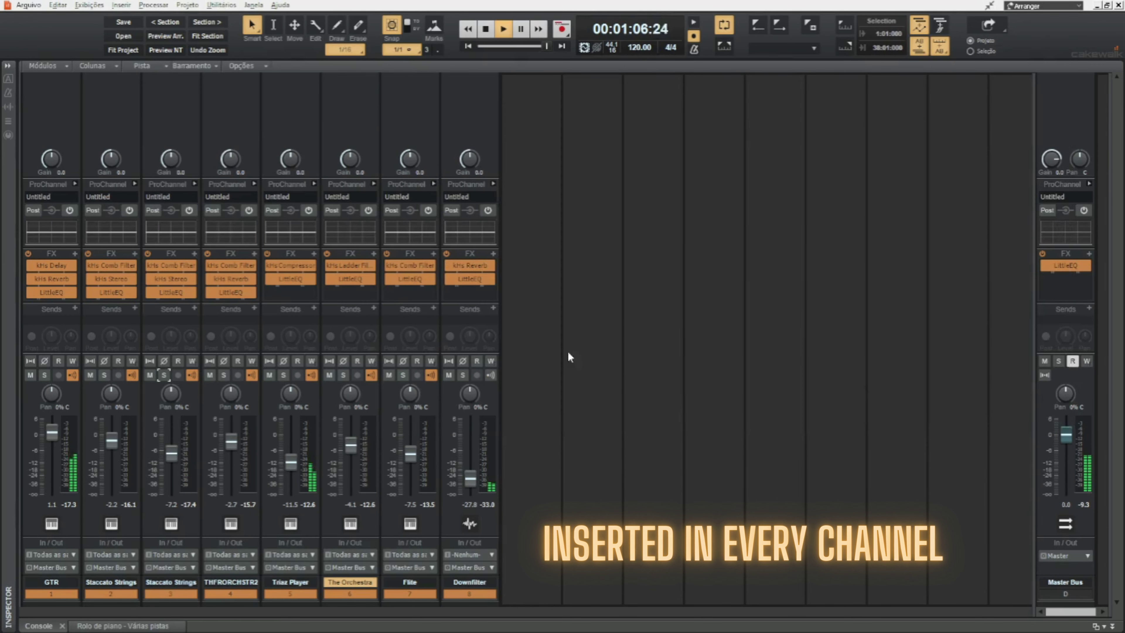
{"action": "double_click", "coordinate": [51, 292]}
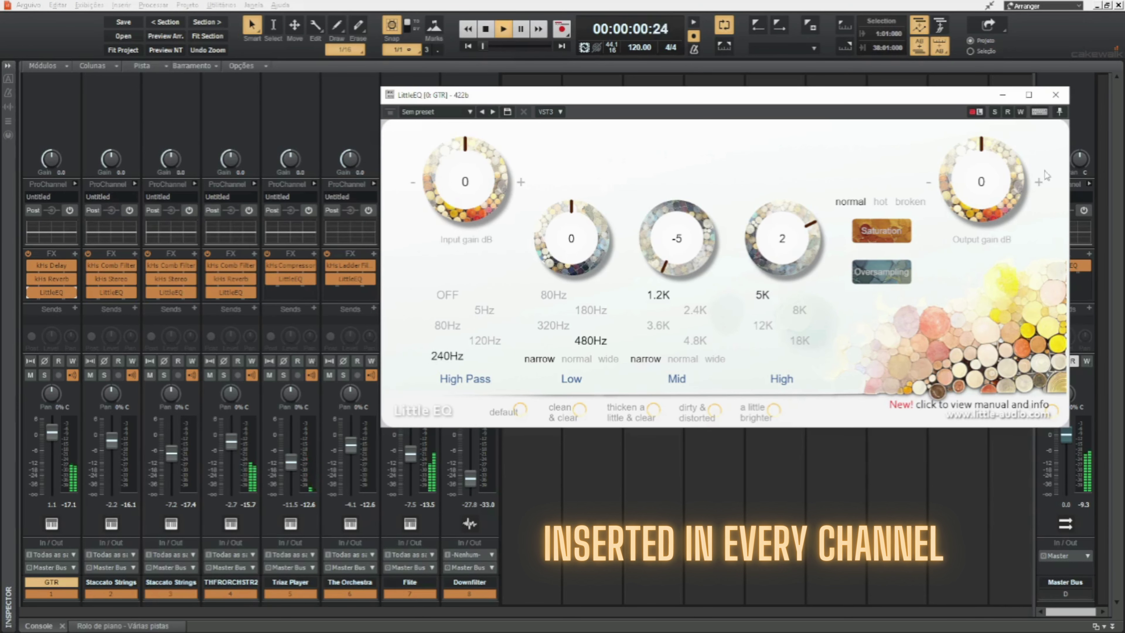
{"action": "left_click", "coordinate": [1055, 95]}
Solo the THFRORCHSTR2 channel, open its LittleEQ and compare the sound with the EQ bypassed and active
{"action": "left_click", "coordinate": [224, 375]}
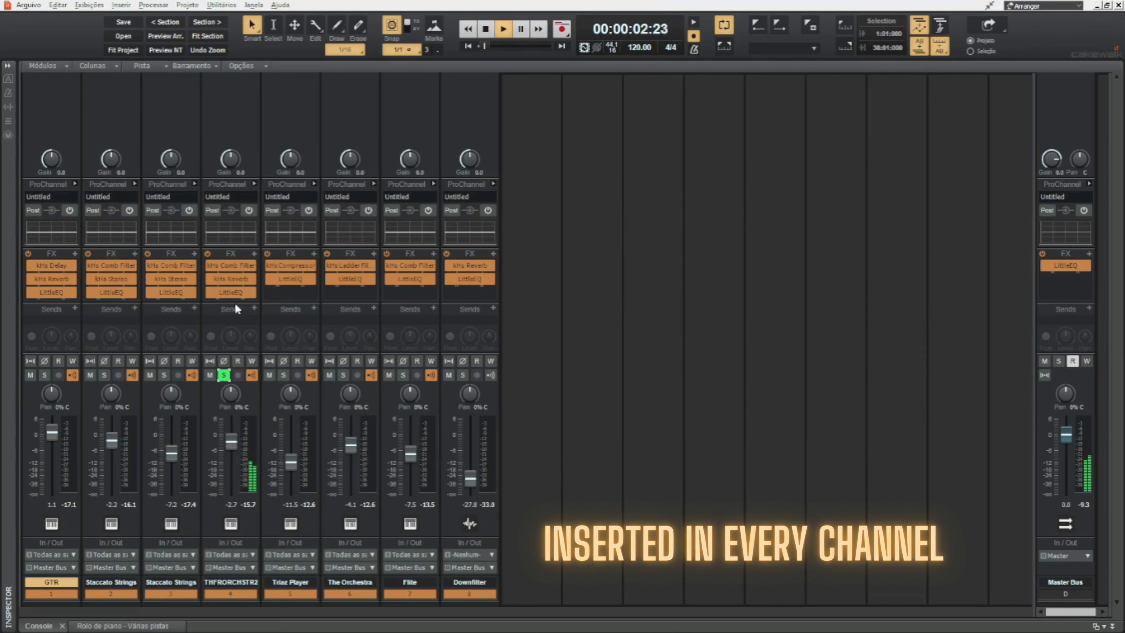
{"action": "double_click", "coordinate": [232, 294]}
{"action": "left_click", "coordinate": [209, 293]}
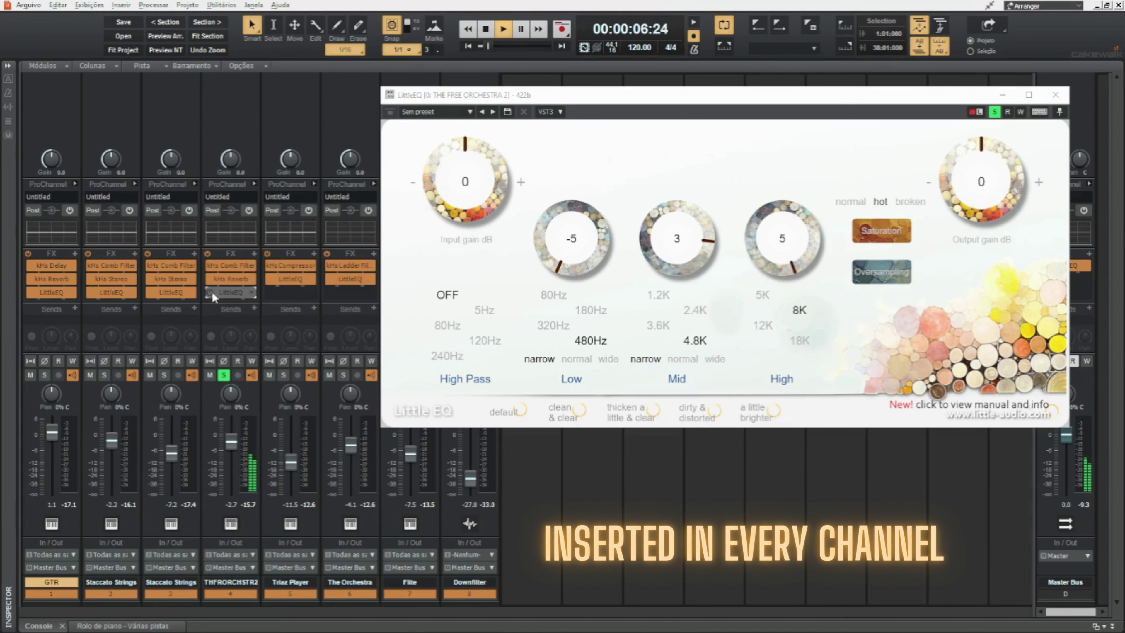
{"action": "left_click", "coordinate": [211, 293]}
{"action": "left_click", "coordinate": [223, 375]}
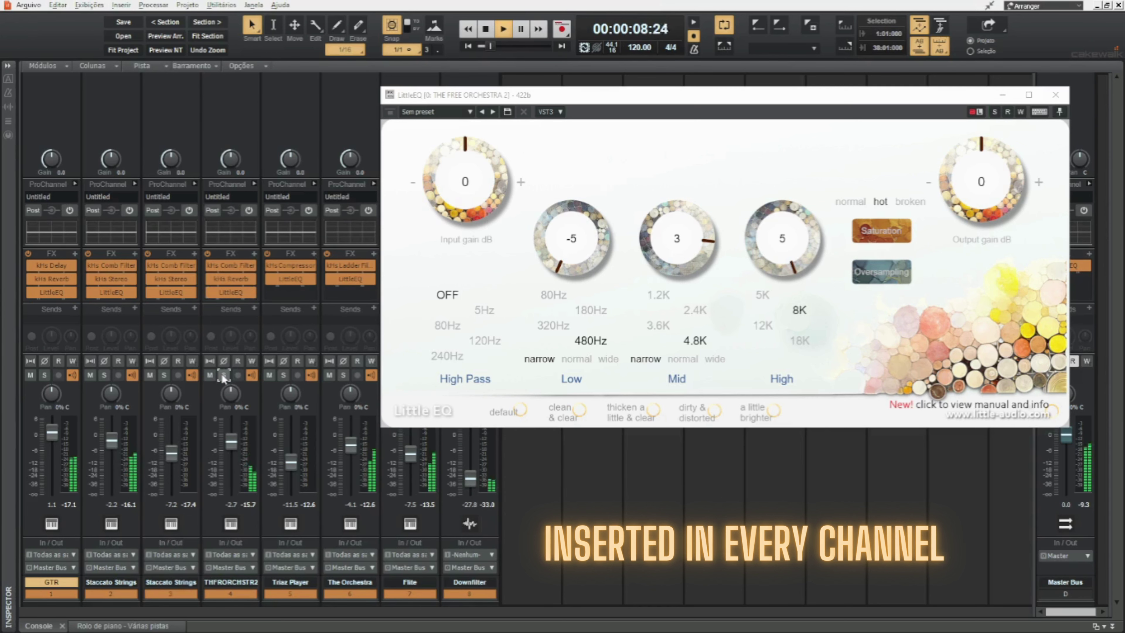
Open the GTR channel's LittleEQ and compare the soloed channel with the EQ bypassed and active
{"action": "left_click", "coordinate": [57, 314]}
{"action": "left_click", "coordinate": [44, 375]}
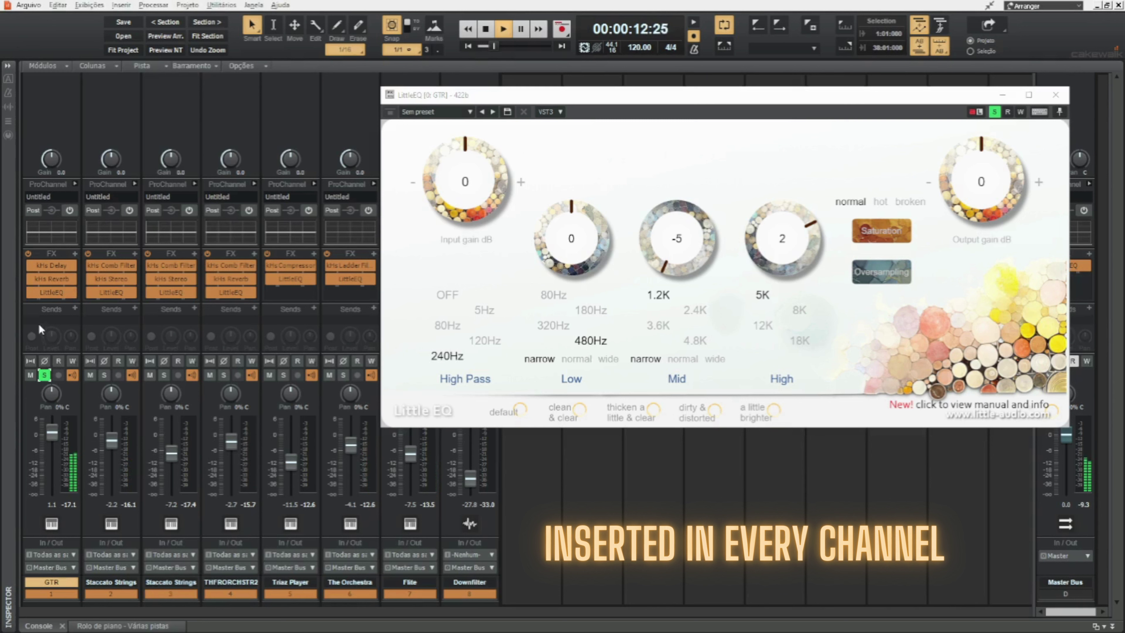
{"action": "left_click", "coordinate": [31, 292]}
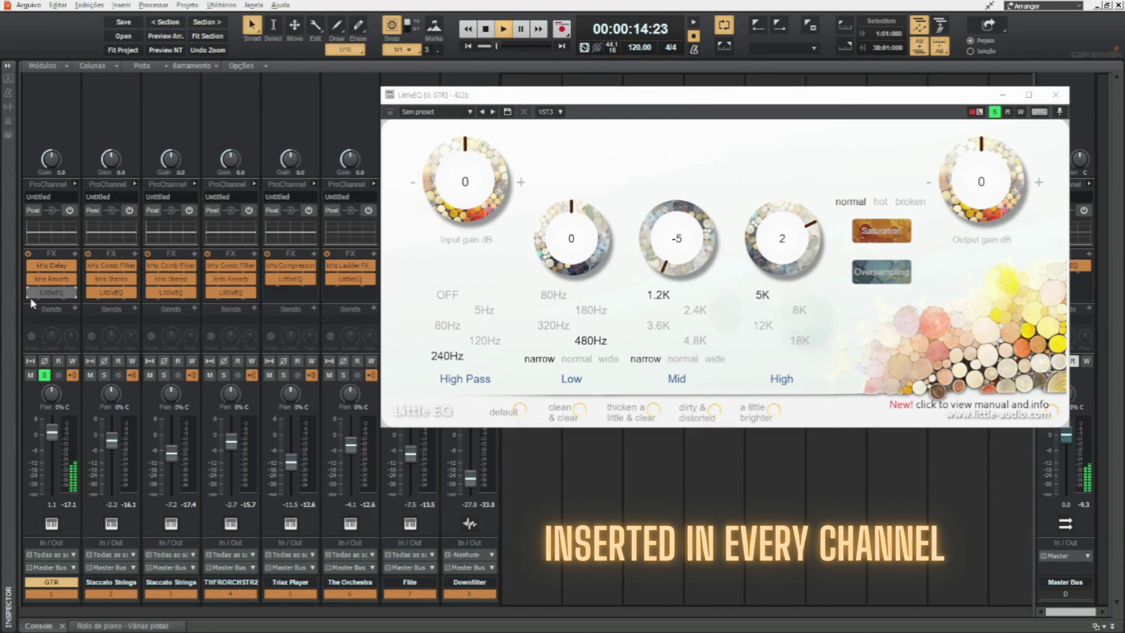
{"action": "left_click", "coordinate": [31, 292]}
{"action": "left_click", "coordinate": [44, 375]}
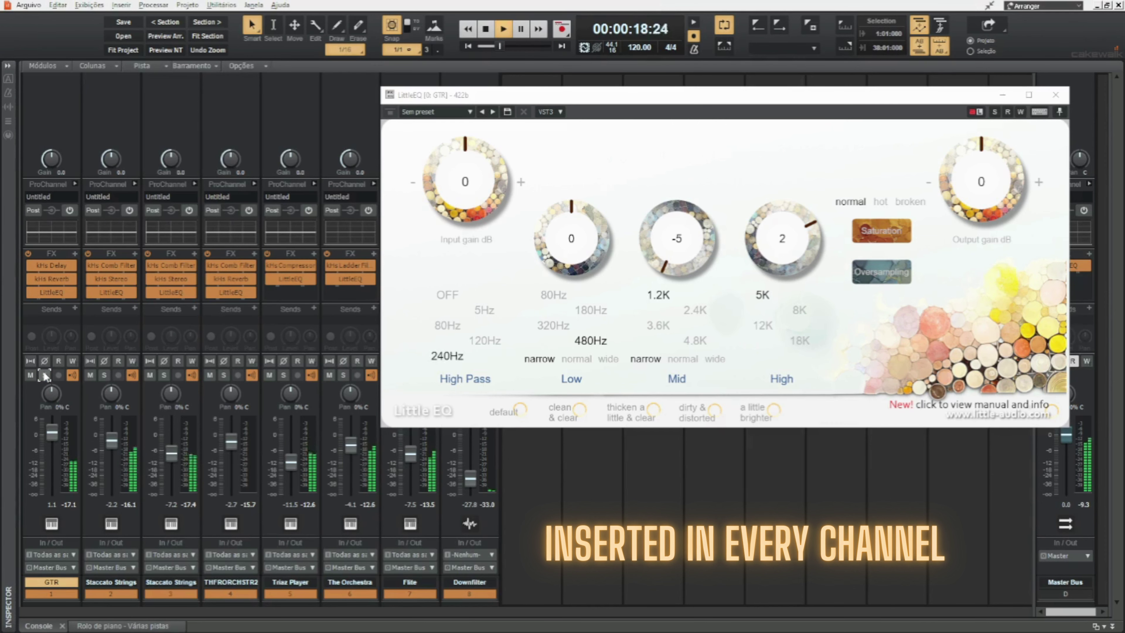
Open the LittleEQ of Staccato Strings channel 3 and compare the soloed channel with the EQ bypassed and active
{"action": "left_click", "coordinate": [164, 375]}
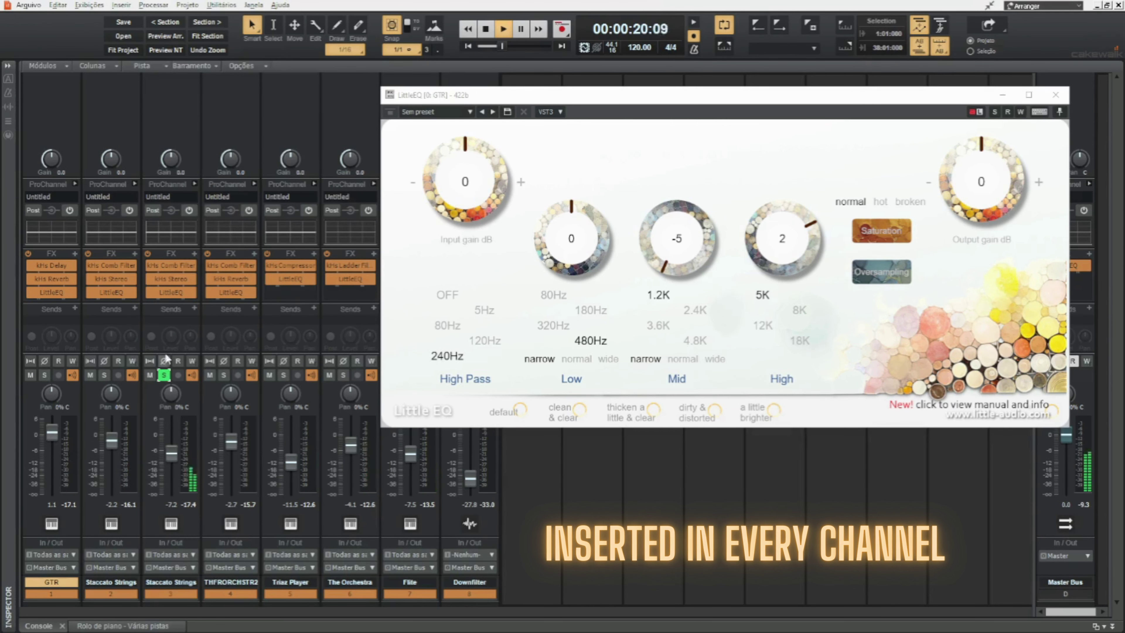
{"action": "double_click", "coordinate": [172, 294]}
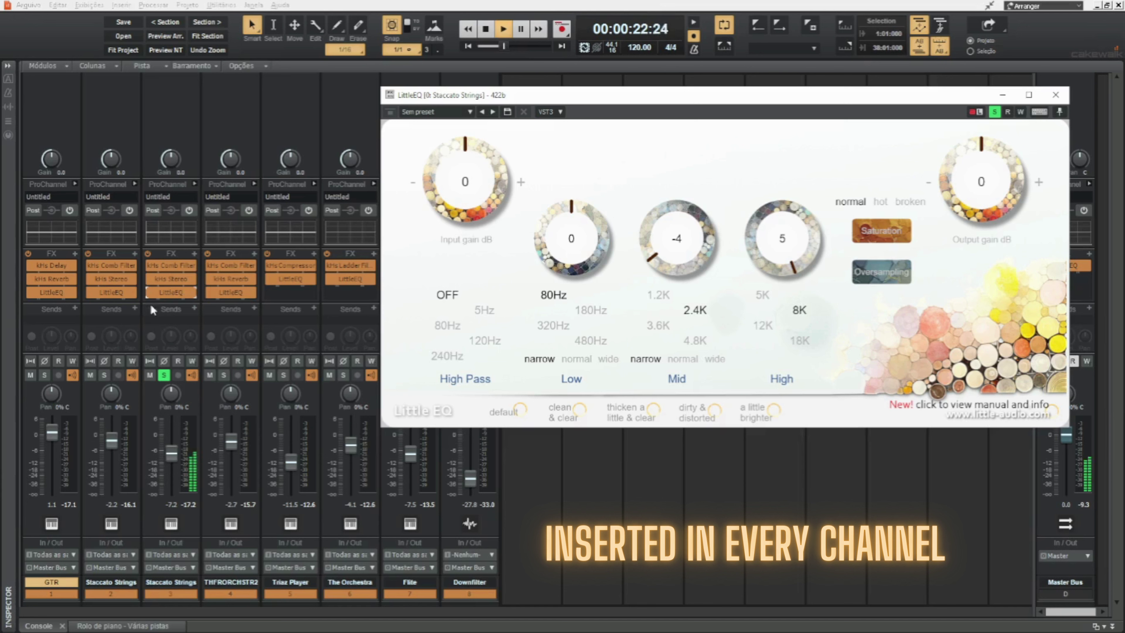
{"action": "left_click", "coordinate": [149, 296]}
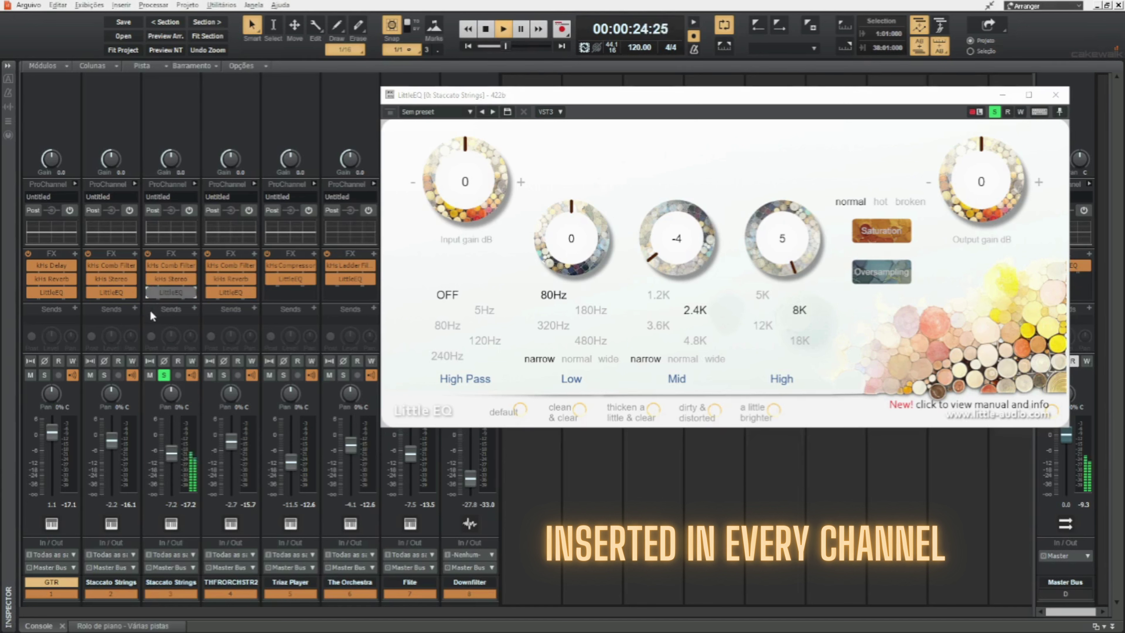
{"action": "left_click", "coordinate": [147, 295]}
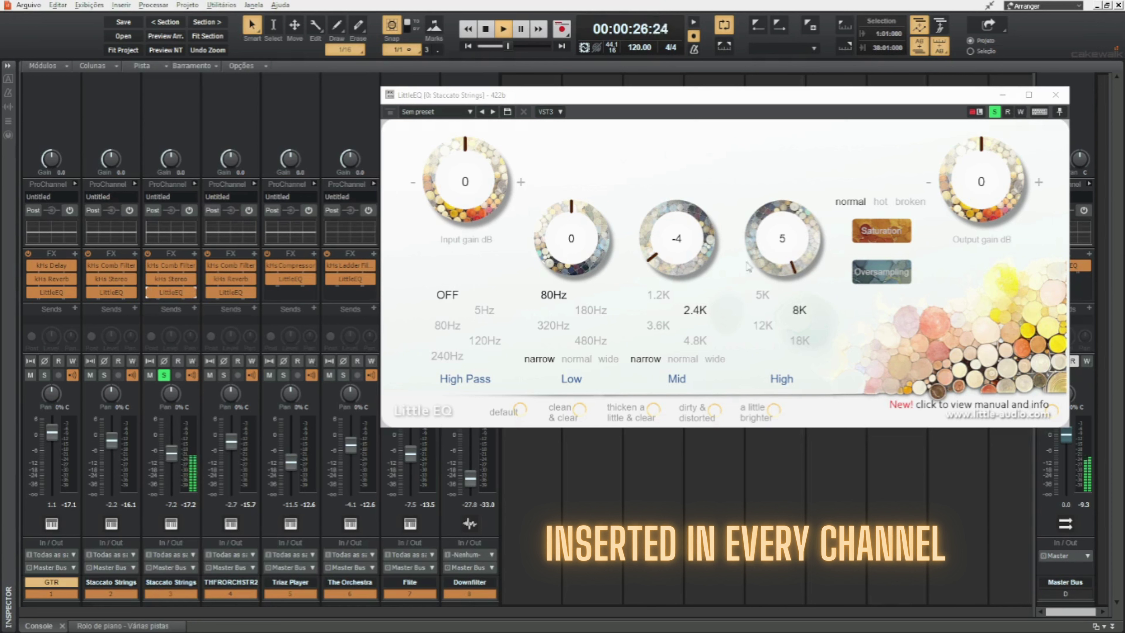
Try a mid gain of 3 on Staccato Strings channel 3, set it to -2 with solo off, and close the EQ
{"action": "left_click_drag", "start_coordinate": [704, 257], "coordinate": [713, 188]}
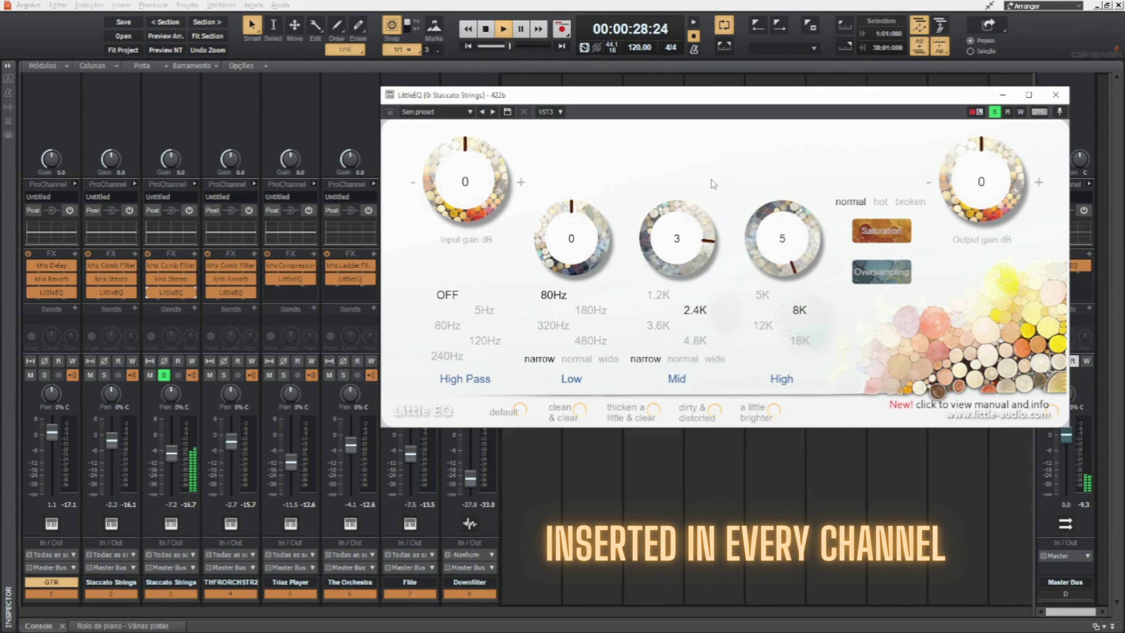
{"action": "left_click", "coordinate": [163, 375]}
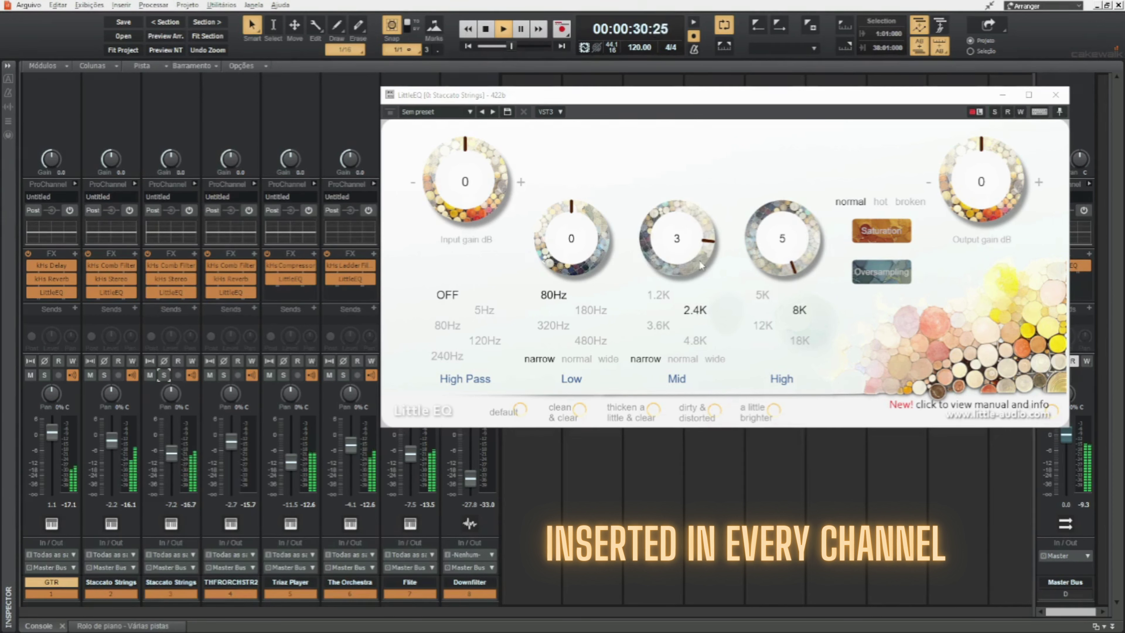
{"action": "left_click_drag", "start_coordinate": [701, 265], "coordinate": [690, 296]}
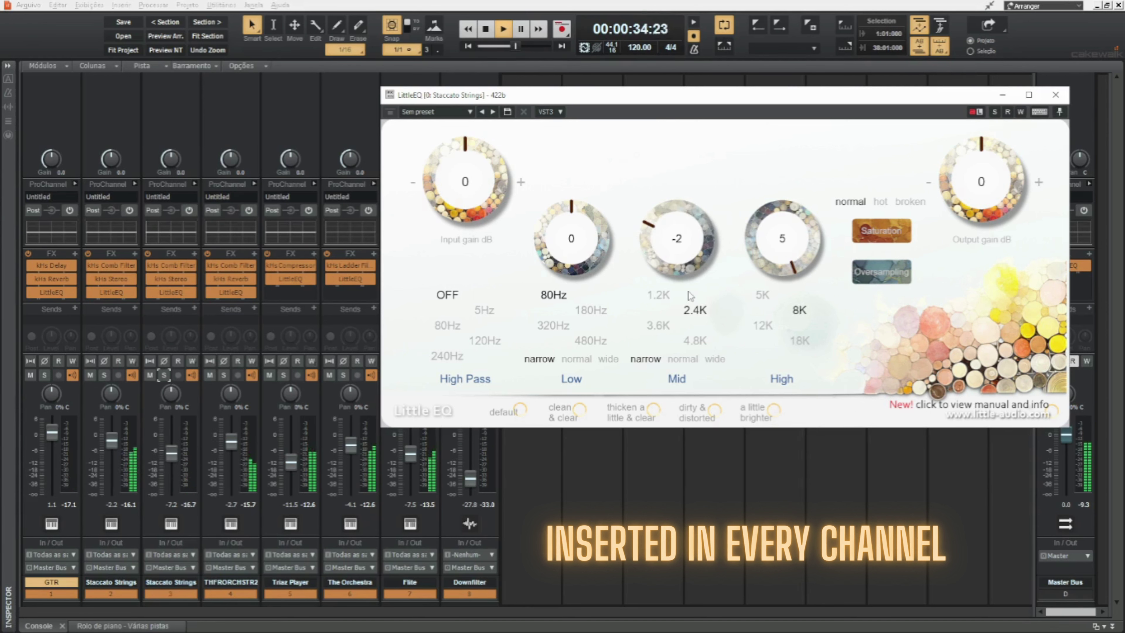
{"action": "left_click", "coordinate": [1055, 94]}
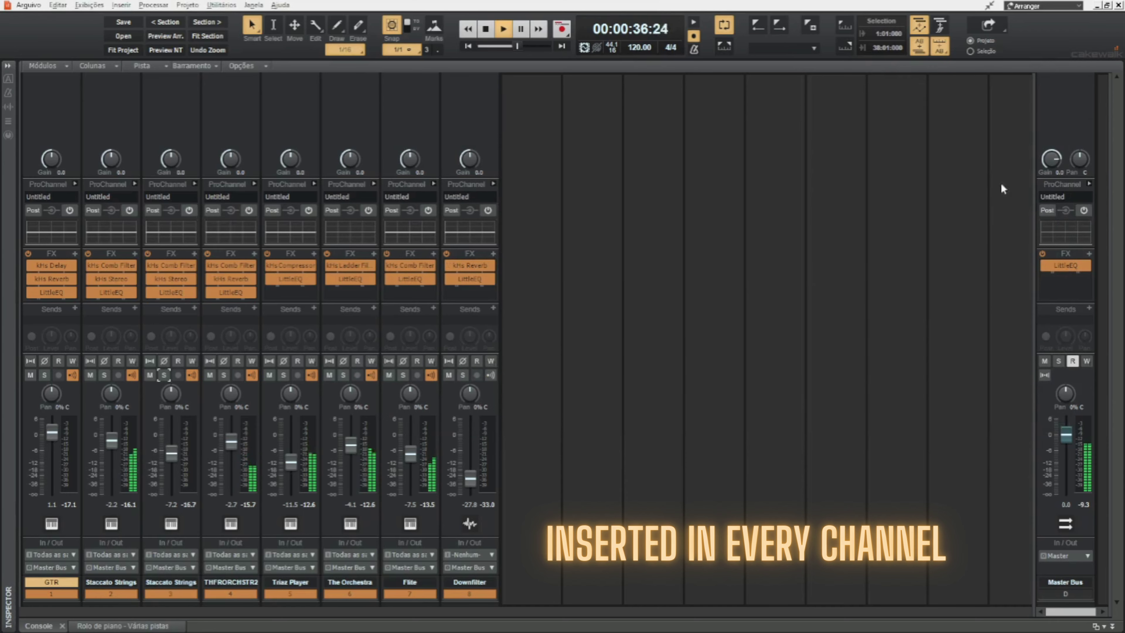
On the Master Bus LittleEQ, audition 5K and 18K for the high band and set it to 12K with a gain of 5
{"action": "double_click", "coordinate": [1065, 266]}
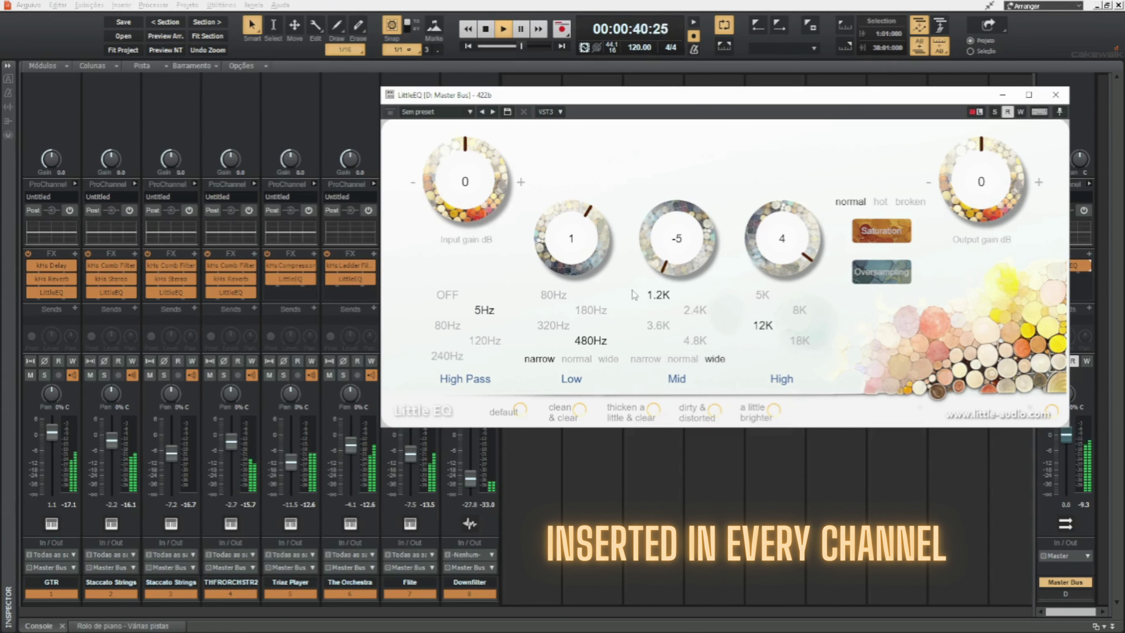
{"action": "scroll", "coordinate": [596, 247], "scroll_direction": "up", "scroll_amount": 1}
{"action": "scroll", "coordinate": [596, 250], "scroll_direction": "down", "scroll_amount": 1}
{"action": "left_click", "coordinate": [759, 298]}
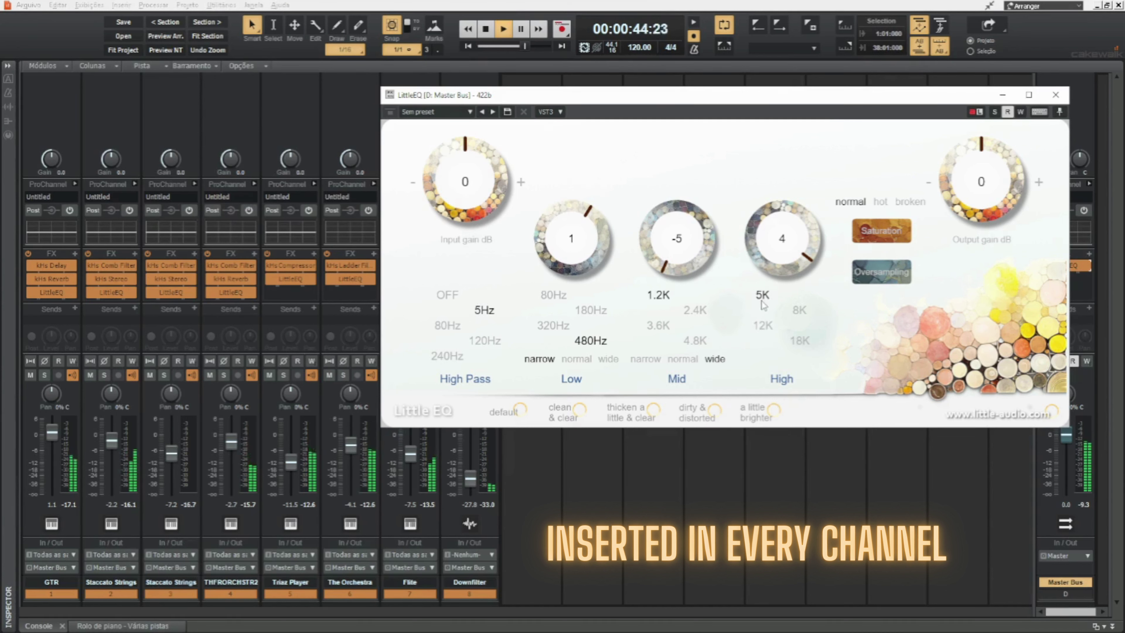
{"action": "left_click", "coordinate": [800, 342]}
{"action": "scroll", "coordinate": [805, 257], "scroll_direction": "up", "scroll_amount": 1}
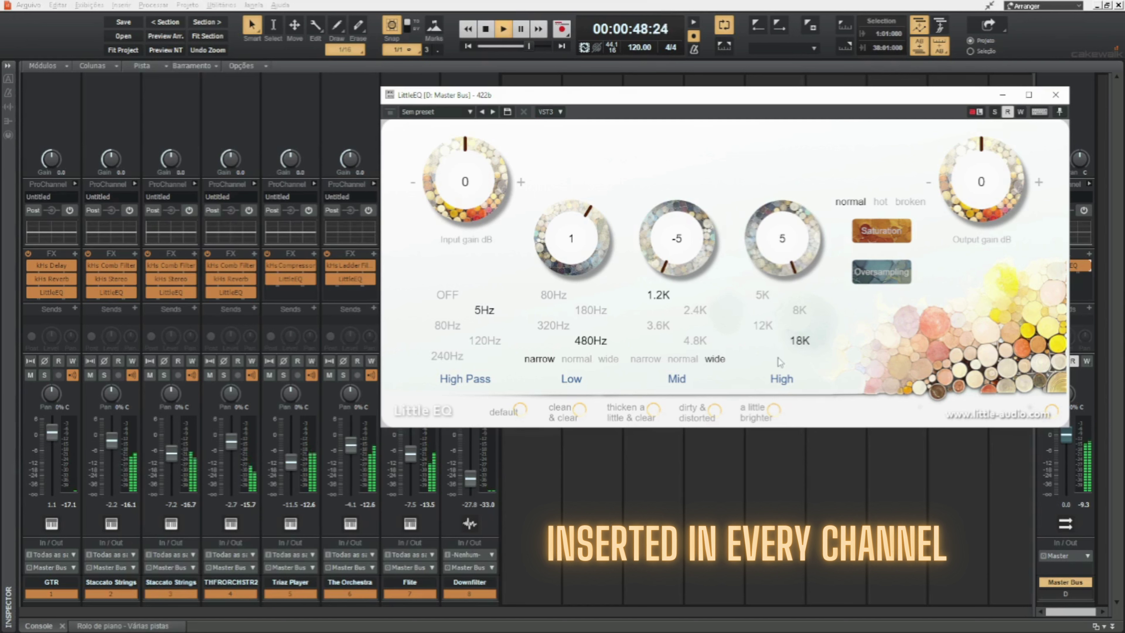
{"action": "left_click", "coordinate": [768, 329]}
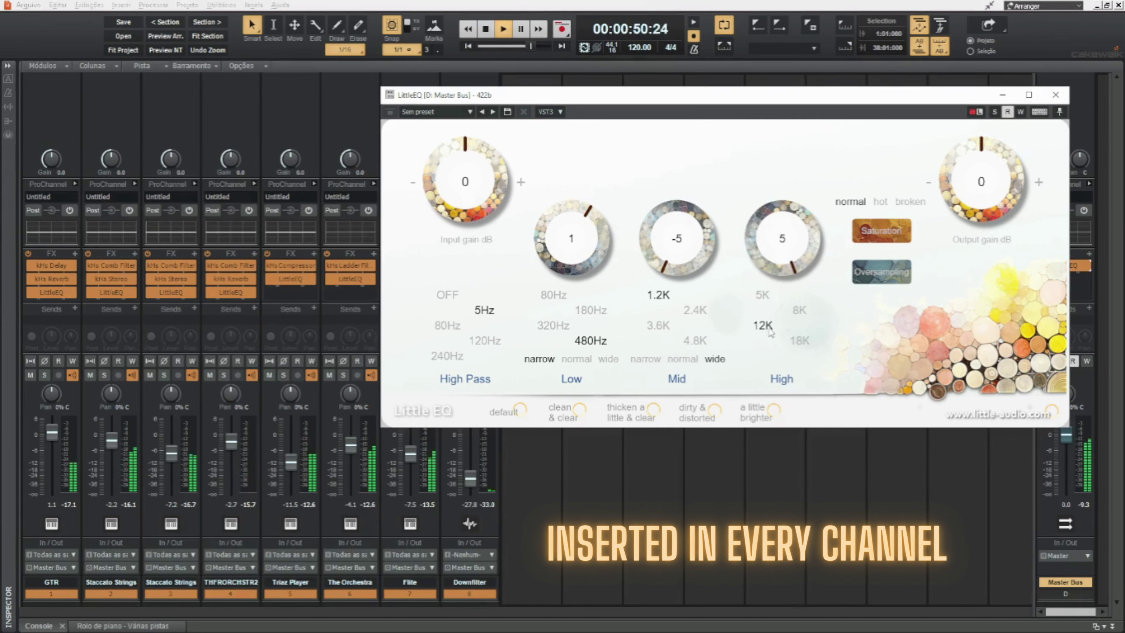
Compare the full mix with the Master Bus LittleEQ bypassed and active, and close the plugin
{"action": "left_click_drag", "start_coordinate": [642, 99], "coordinate": [545, 96]}
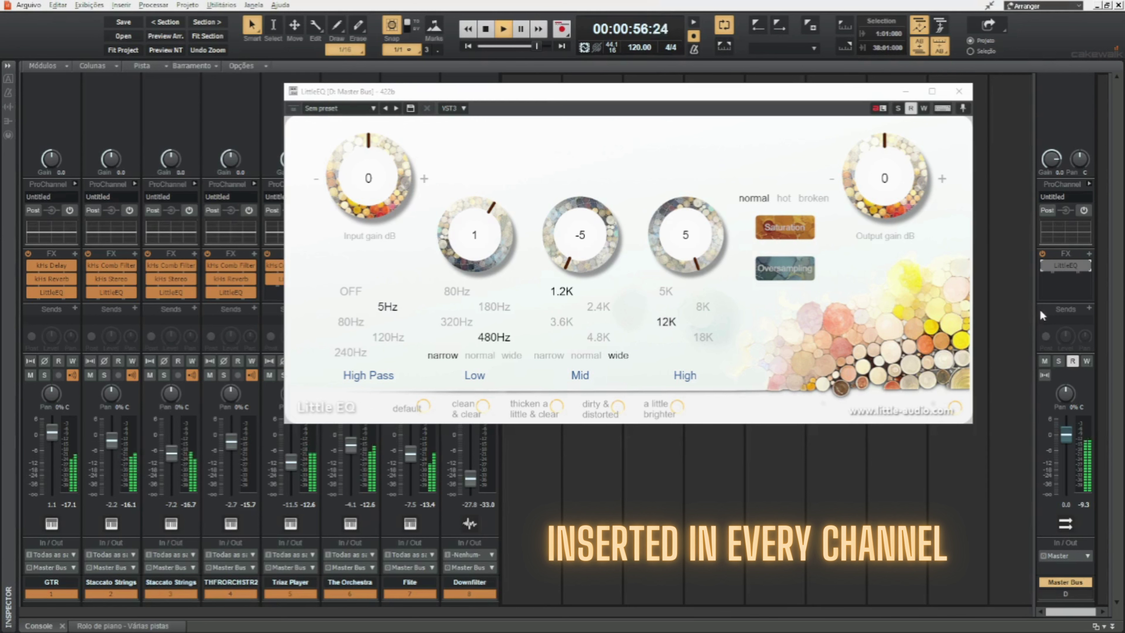
{"action": "left_click", "coordinate": [1044, 265]}
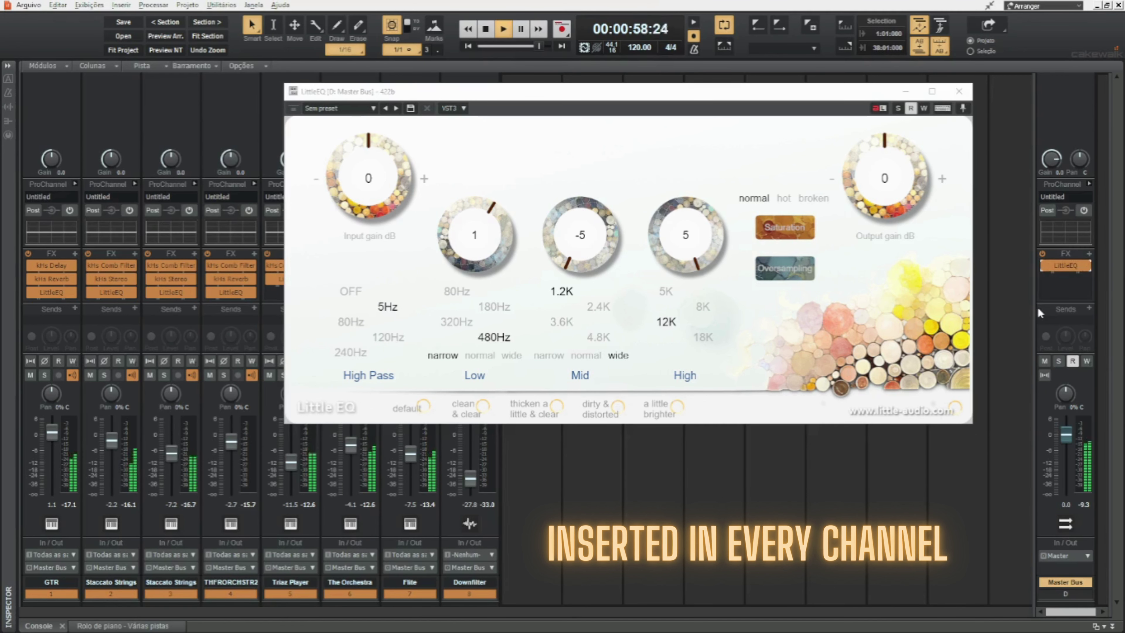
{"action": "left_click", "coordinate": [961, 95]}
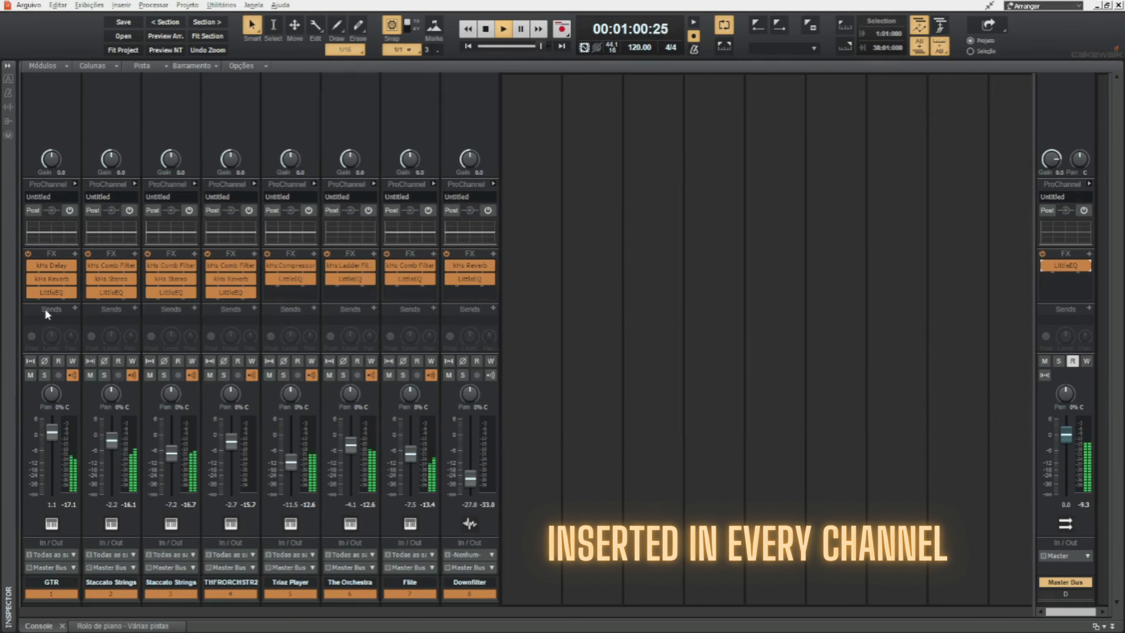
Compare the mix with the LittleEQ bypassed and active, first on all channels together and again on the Master Bus
{"action": "left_click", "coordinate": [30, 294], "text": "ctrl+shift"}
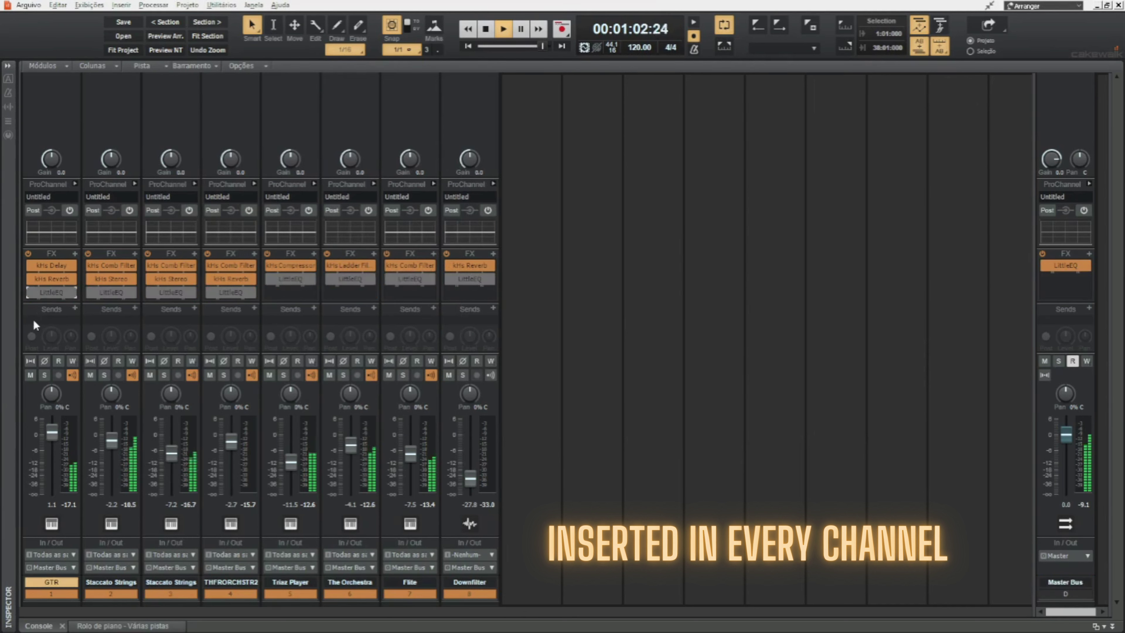
{"action": "left_click", "coordinate": [31, 295], "text": "ctrl+shift"}
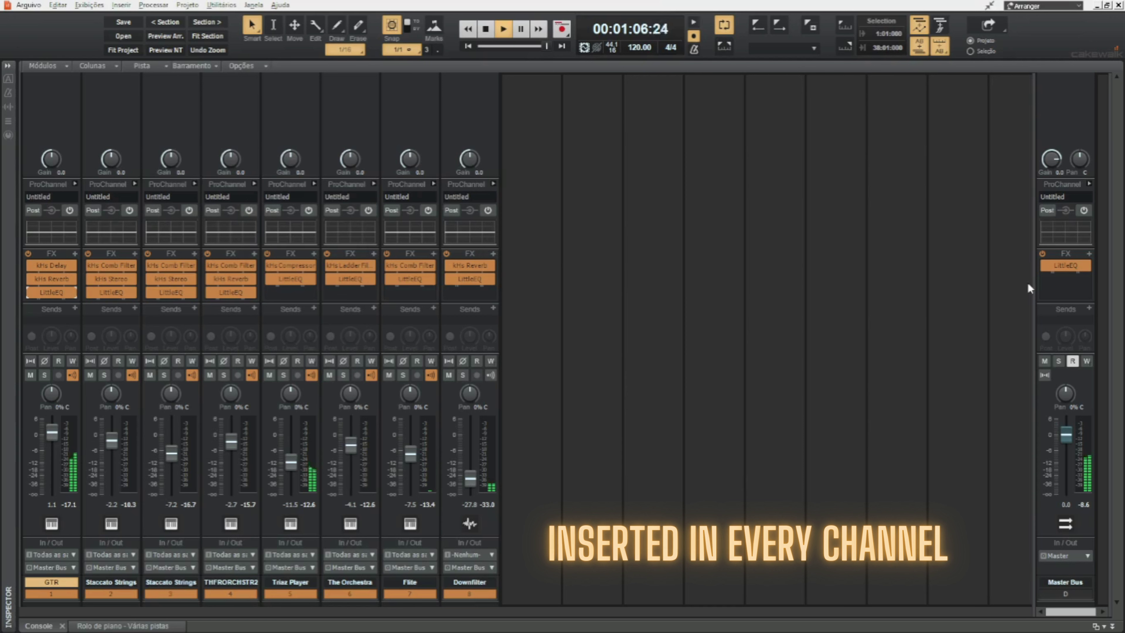
{"action": "left_click", "coordinate": [1043, 264]}
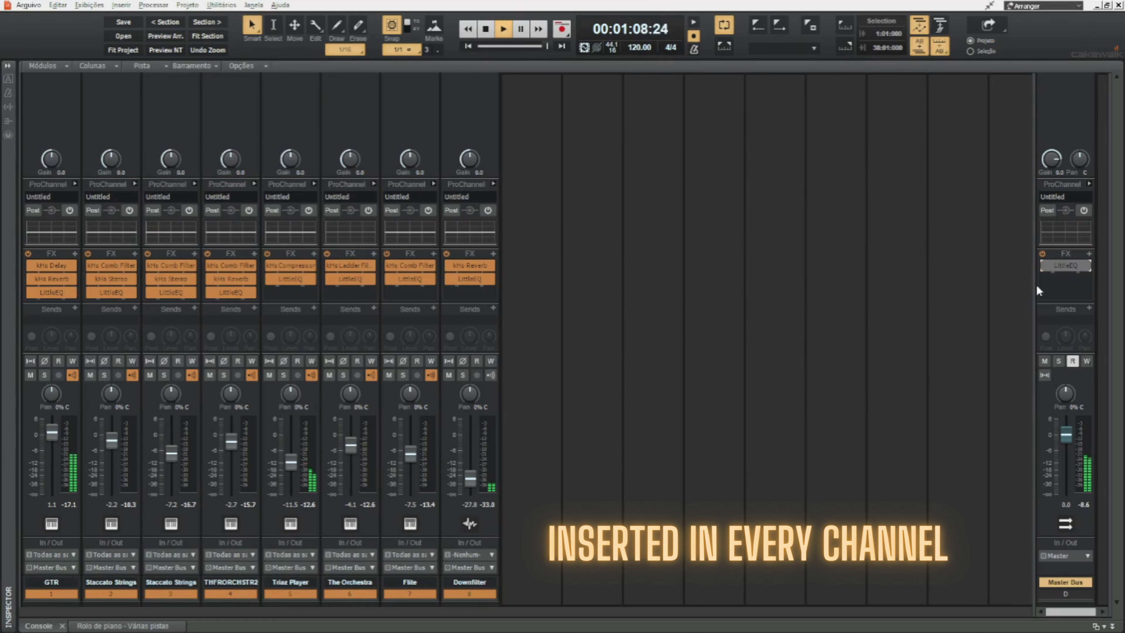
{"action": "left_click", "coordinate": [1044, 266]}
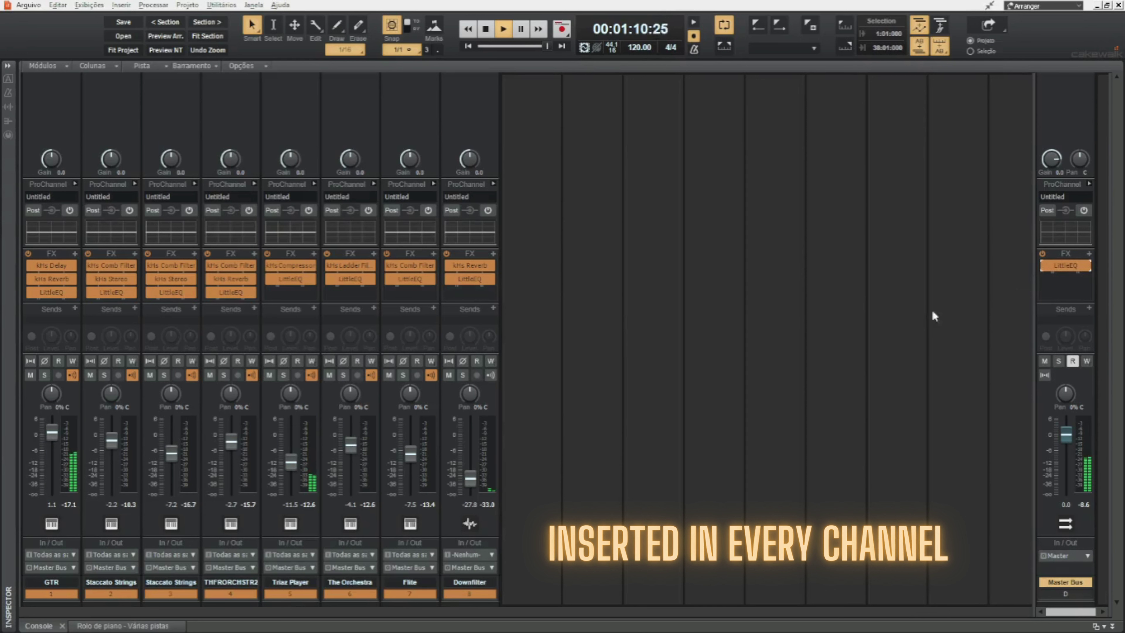
Replay the mix from the start, comparing it with all channel LittleEQs and the Master Bus LittleEQ bypassed and active
{"action": "key", "text": "w"}
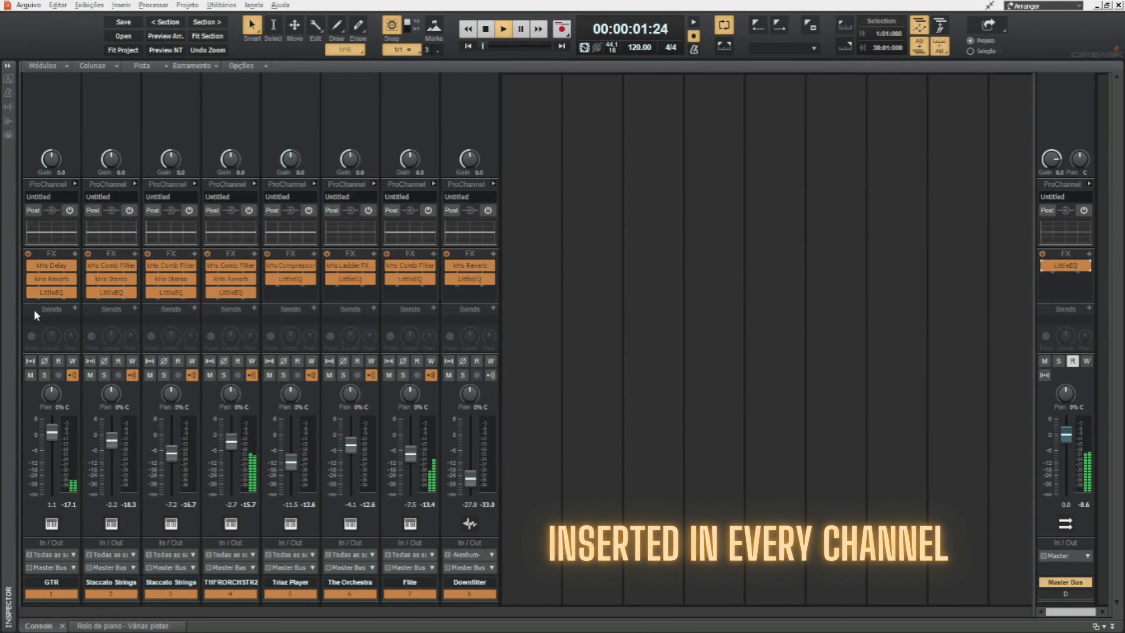
{"action": "left_click", "coordinate": [28, 293], "text": "ctrl"}
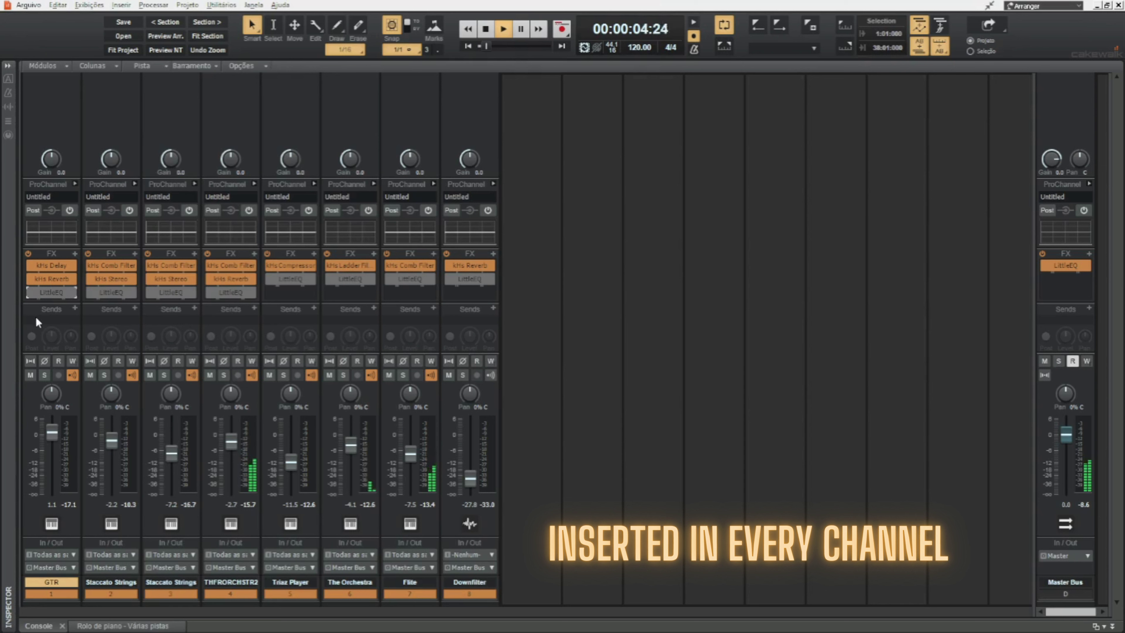
{"action": "left_click", "coordinate": [30, 292], "text": "ctrl"}
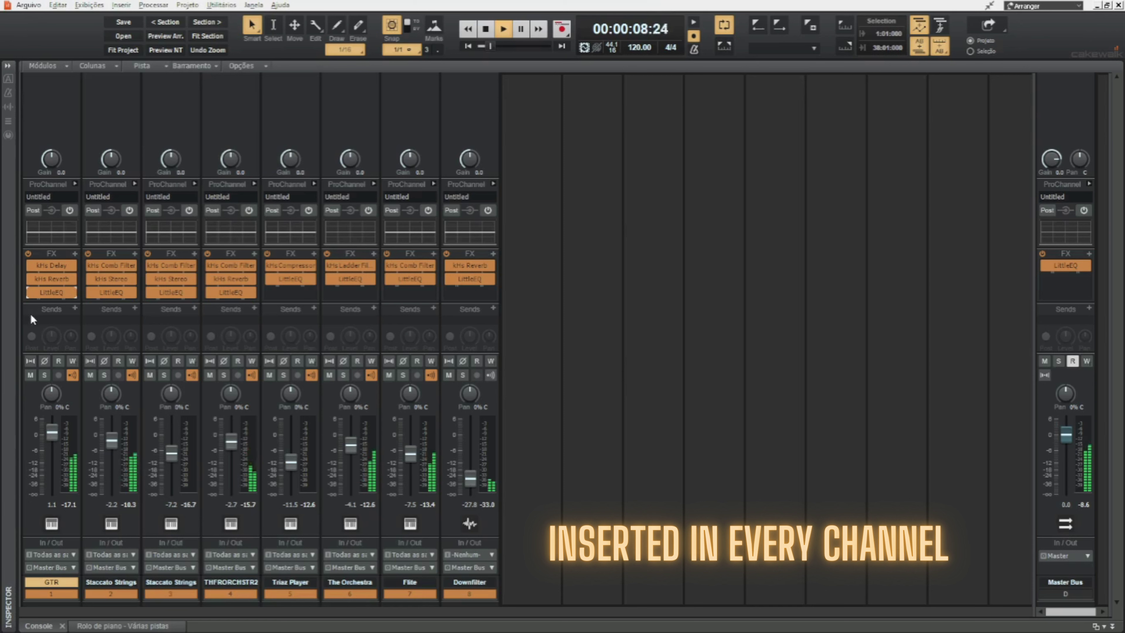
{"action": "left_click", "coordinate": [29, 290], "text": "ctrl"}
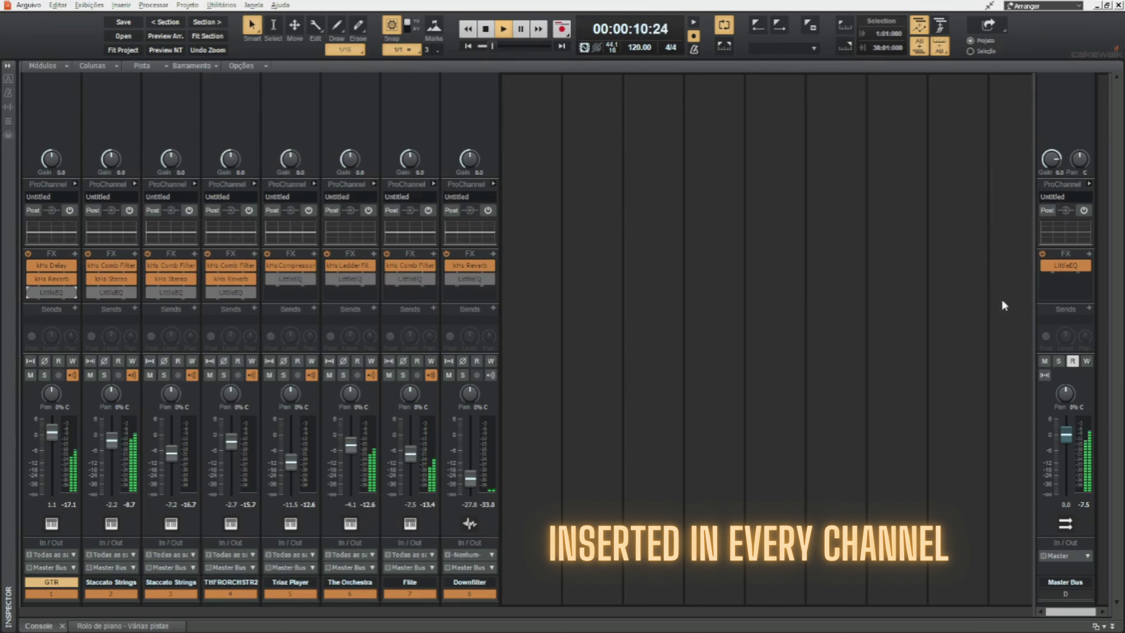
{"action": "left_click", "coordinate": [1046, 266]}
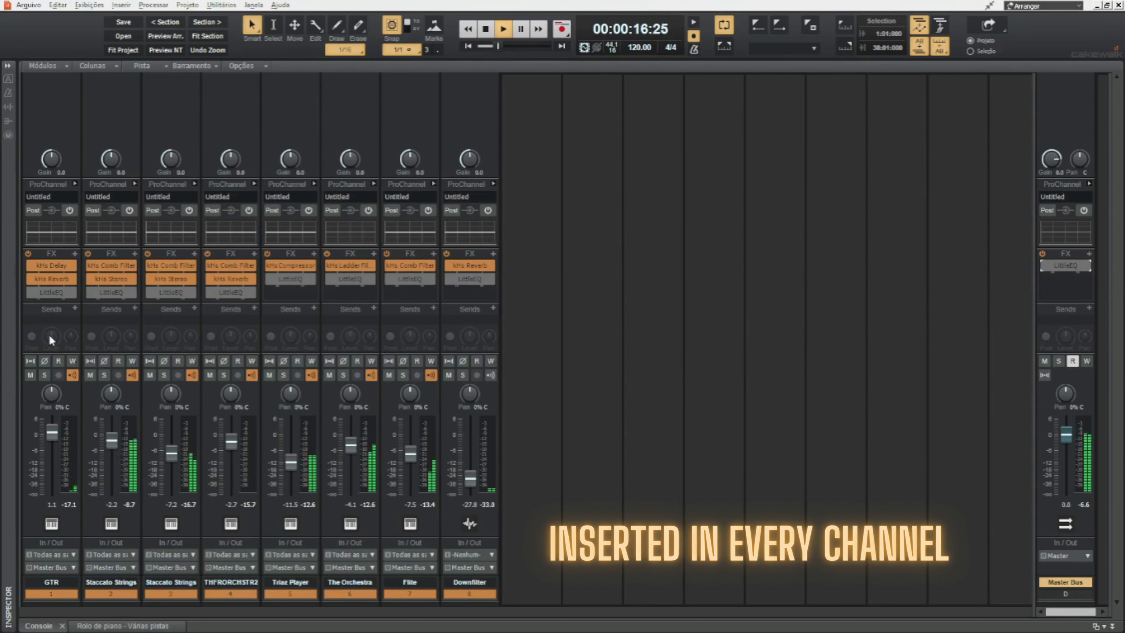
{"action": "left_click", "coordinate": [30, 292], "text": "ctrl"}
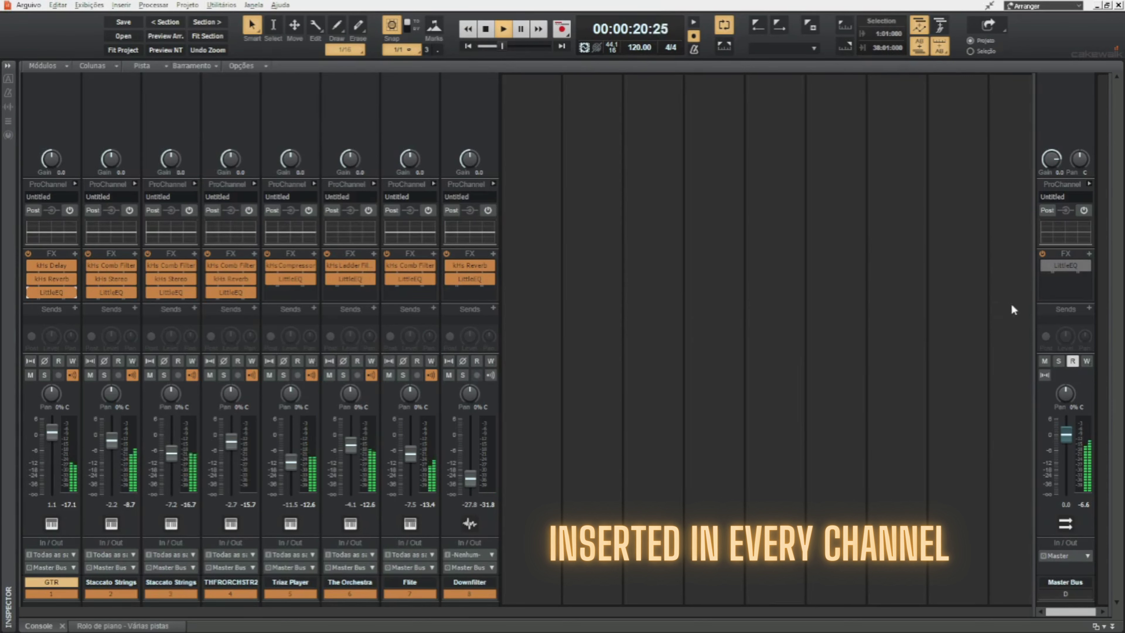
{"action": "left_click", "coordinate": [1043, 265]}
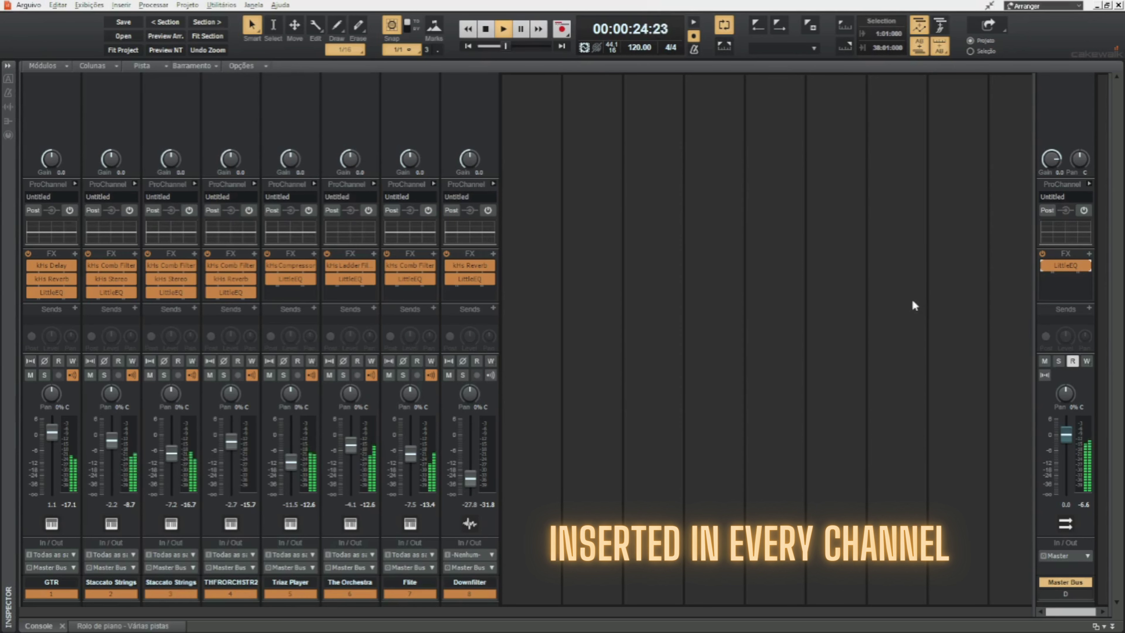
On the soloed The Orchestra channel's LittleEQ, set the mid band to 4.8K with a gain of 5 and the high band to 5K
{"action": "double_click", "coordinate": [353, 282]}
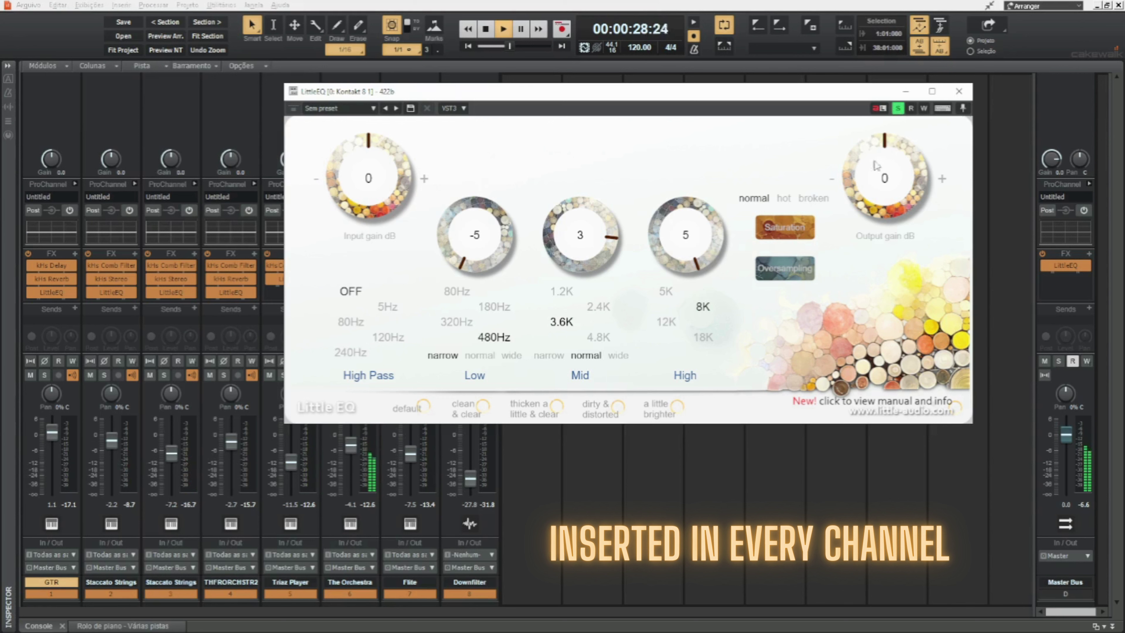
{"action": "left_click_drag", "start_coordinate": [592, 252], "coordinate": [588, 265]}
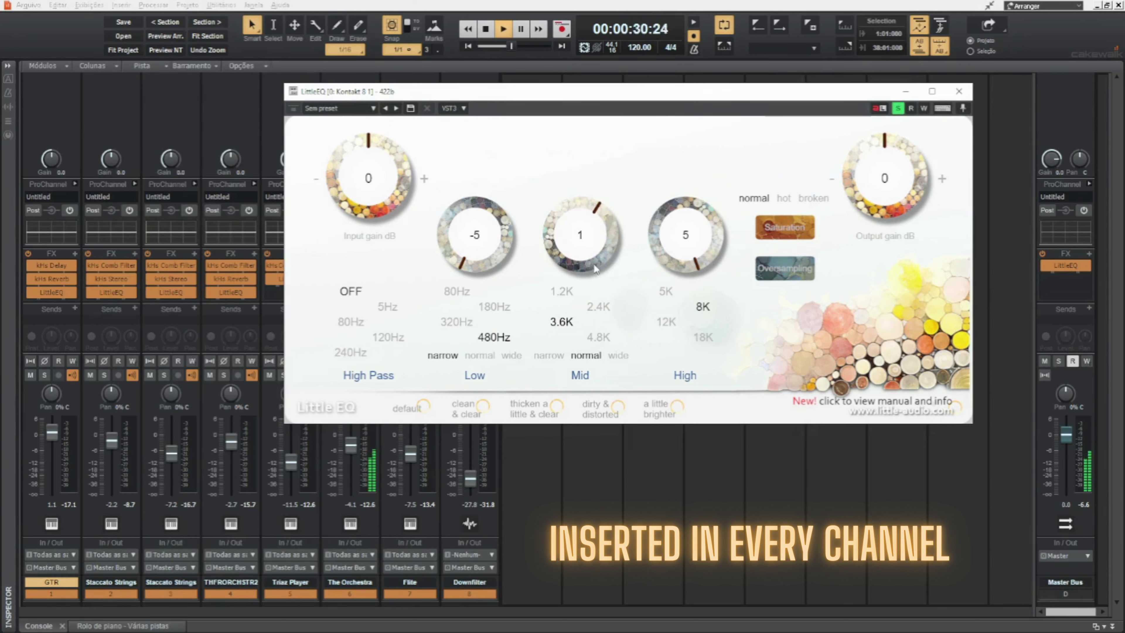
{"action": "left_click", "coordinate": [669, 294]}
{"action": "left_click", "coordinate": [602, 338]}
{"action": "left_click_drag", "start_coordinate": [607, 288], "coordinate": [613, 239]}
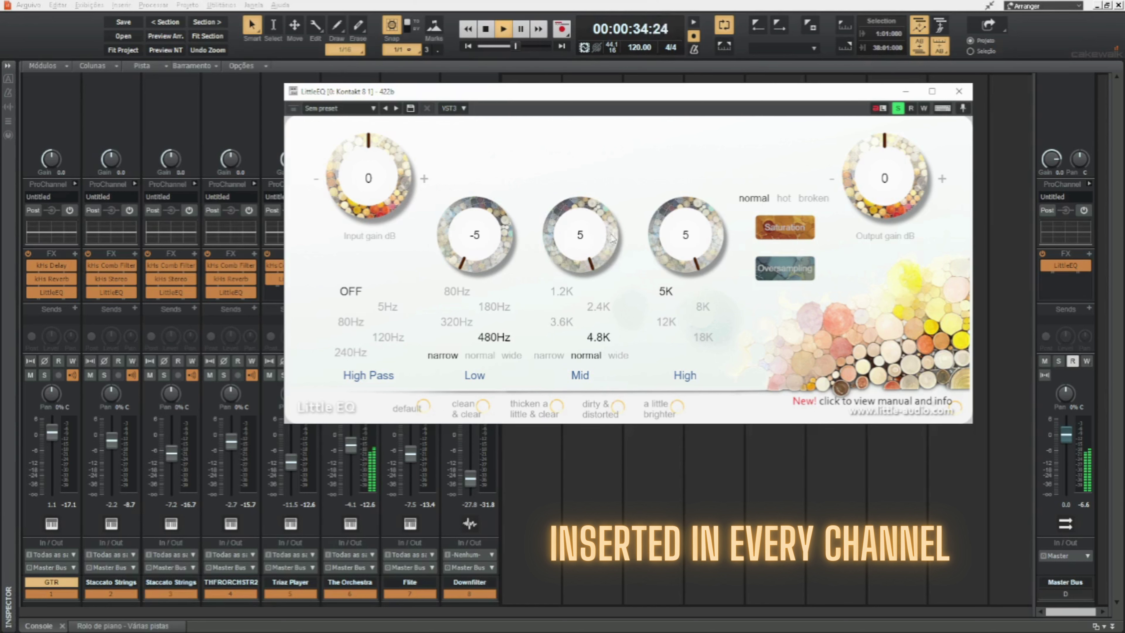
Set The Orchestra's mid band to 2.4K with wide bandwidth after trying 1.2K, turn solo off, and set the high pass to 80Hz
{"action": "left_click", "coordinate": [562, 291]}
{"action": "left_click", "coordinate": [595, 307]}
{"action": "left_click", "coordinate": [620, 356]}
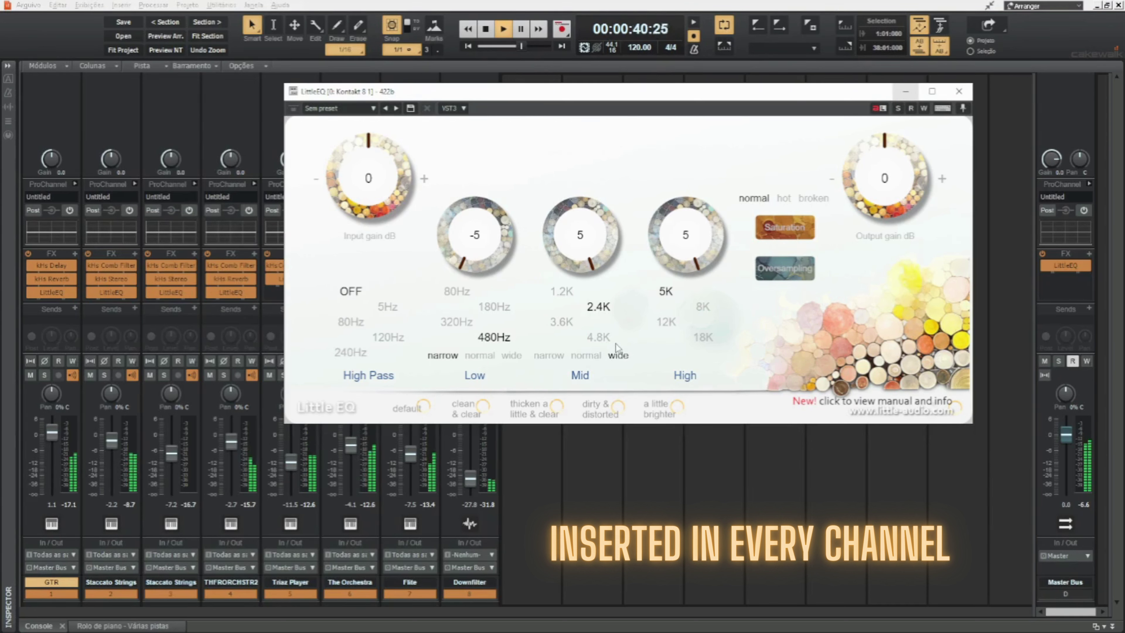
{"action": "left_click", "coordinate": [355, 327]}
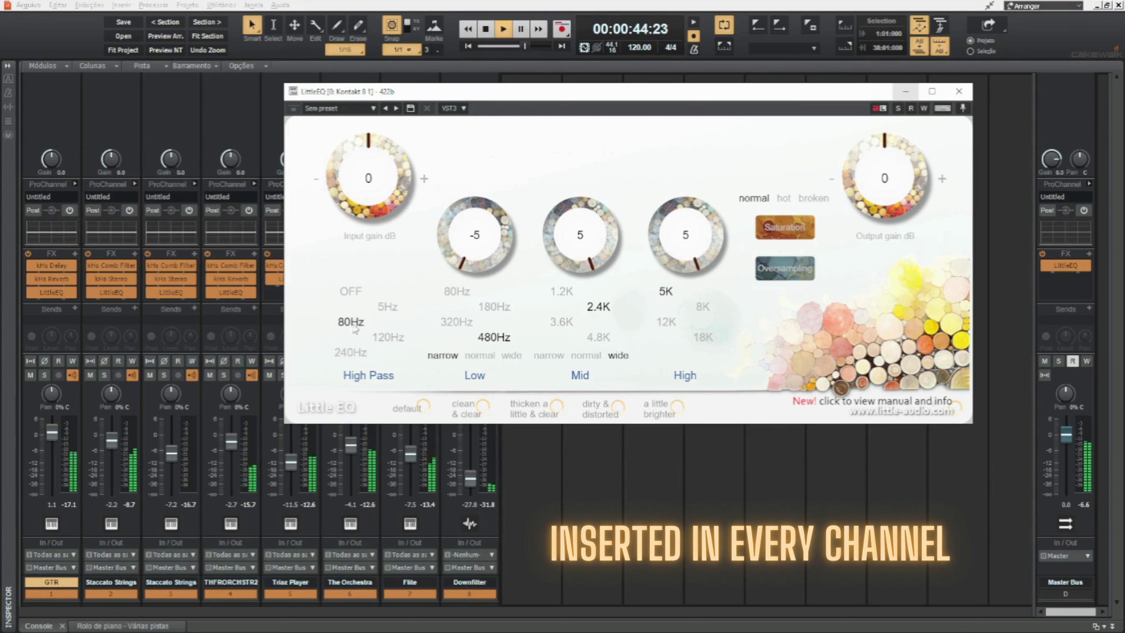
Compare the mix with all channel LittleEQs bypassed and active, and open the Master Bus LittleEQ for the same comparison
{"action": "left_click", "coordinate": [28, 292], "text": "ctrl"}
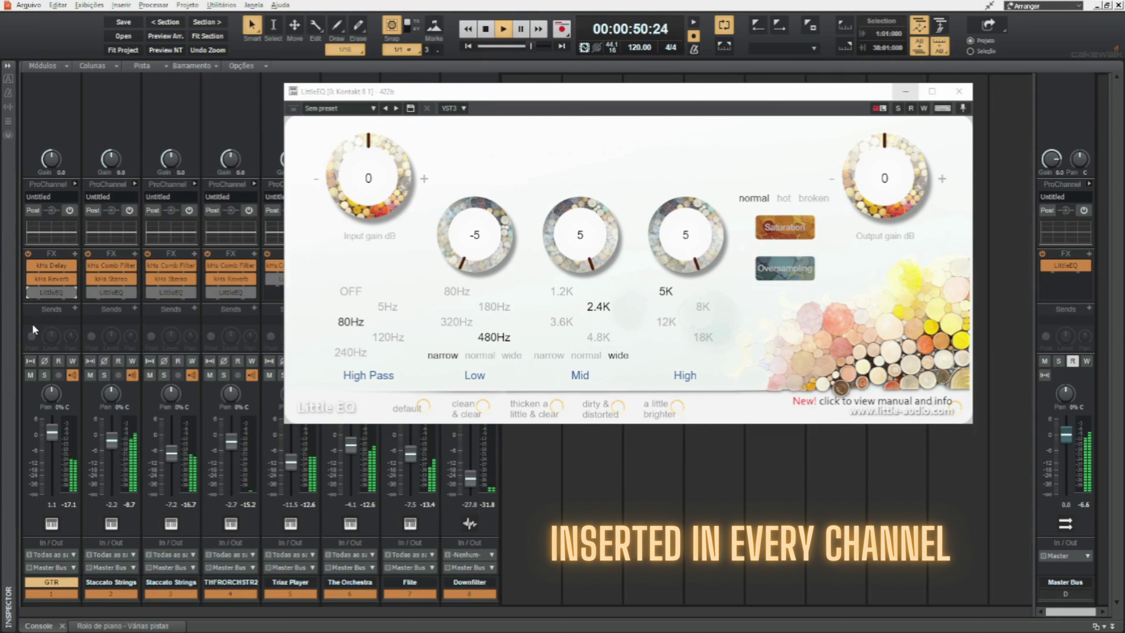
{"action": "left_click", "coordinate": [30, 292], "text": "ctrl"}
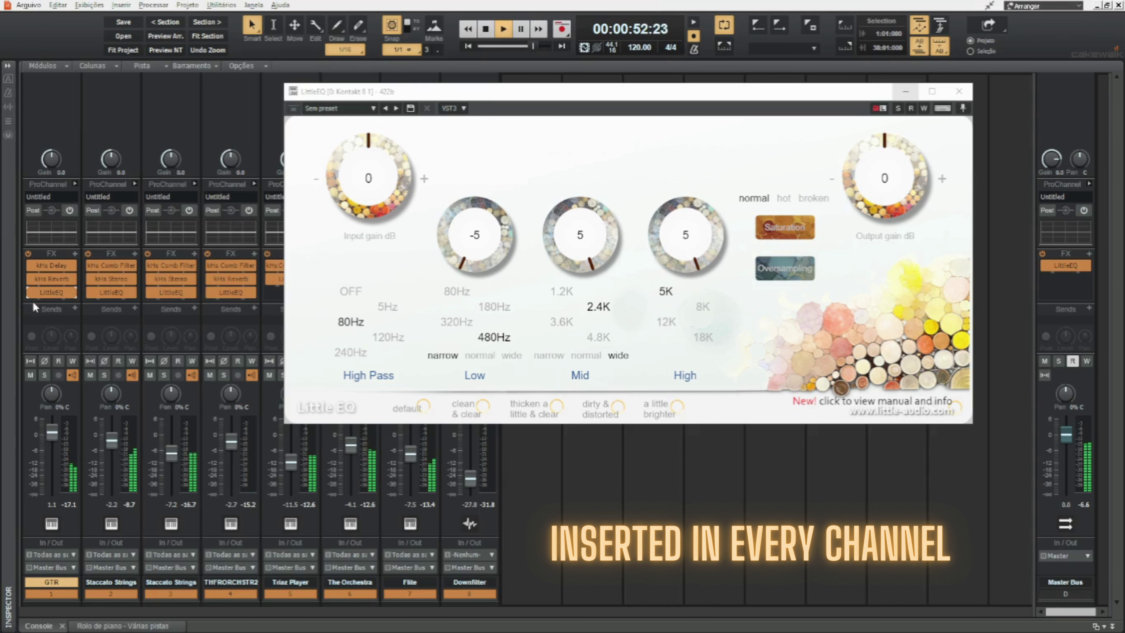
{"action": "double_click", "coordinate": [1065, 266]}
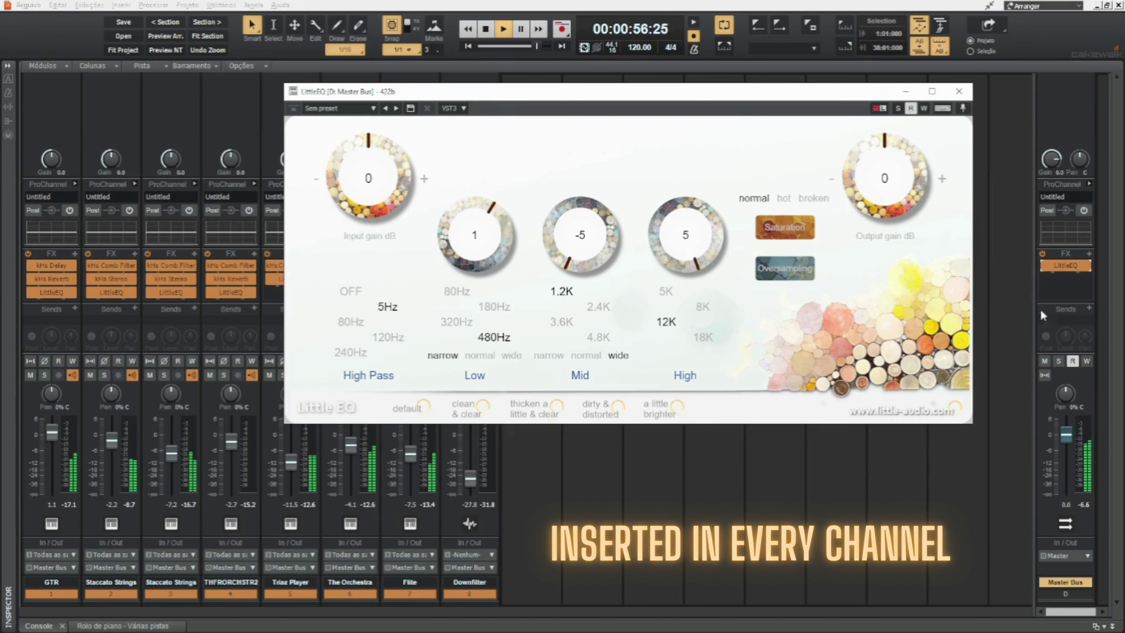
{"action": "left_click", "coordinate": [1043, 292]}
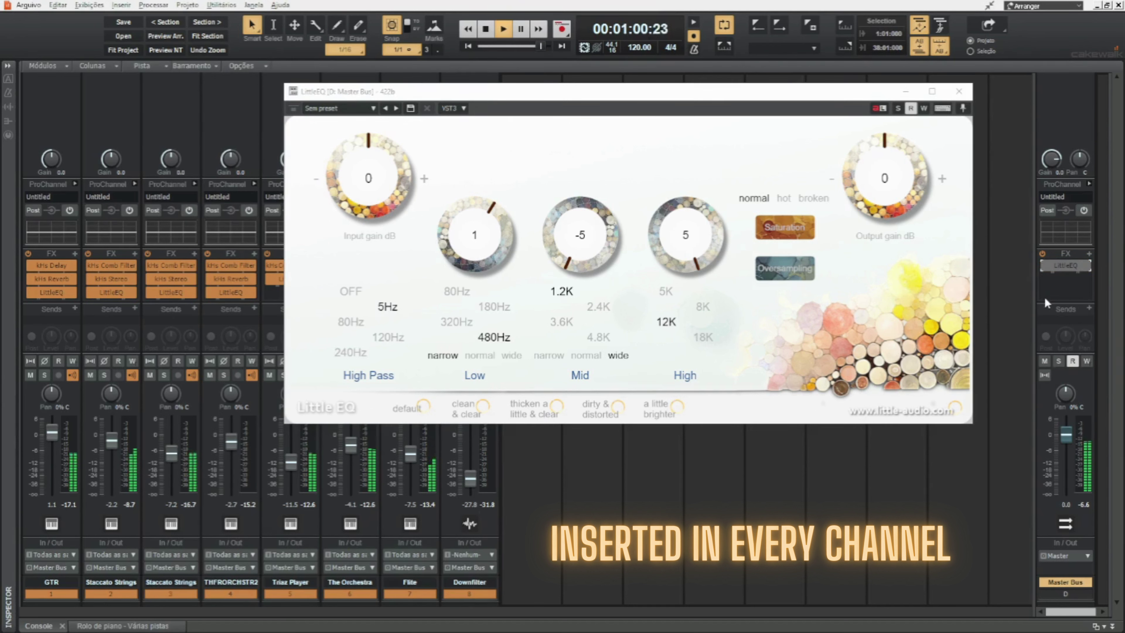
{"action": "left_click", "coordinate": [1047, 266]}
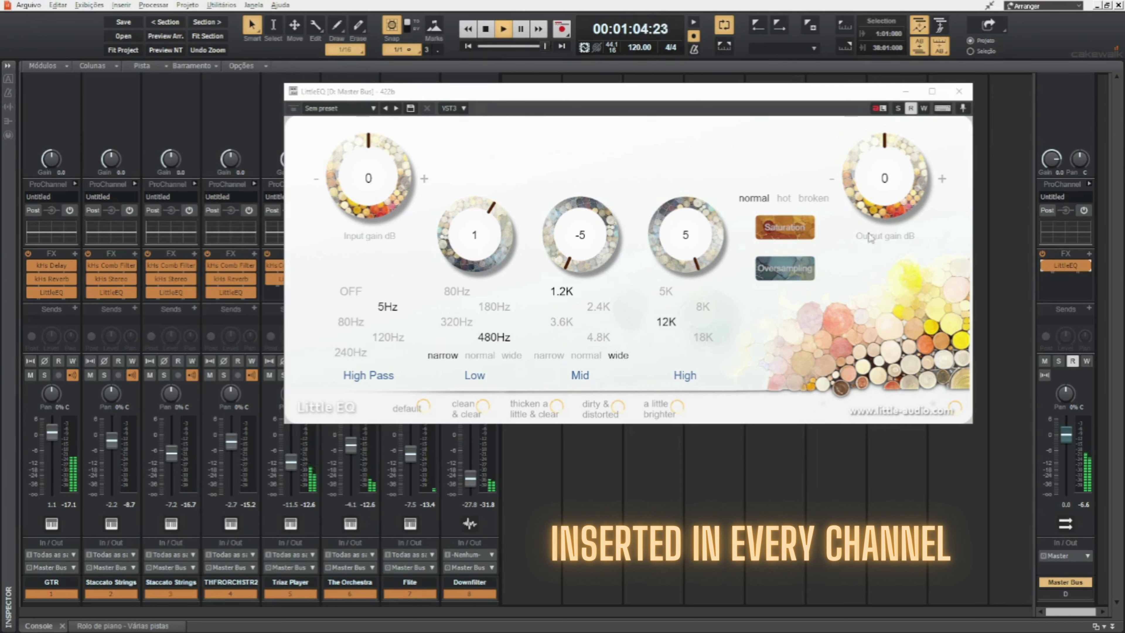
Try hot saturation on the Master Bus LittleEQ, switch saturation off, and set its mode to broken
{"action": "left_click", "coordinate": [784, 199]}
{"action": "left_click", "coordinate": [788, 227]}
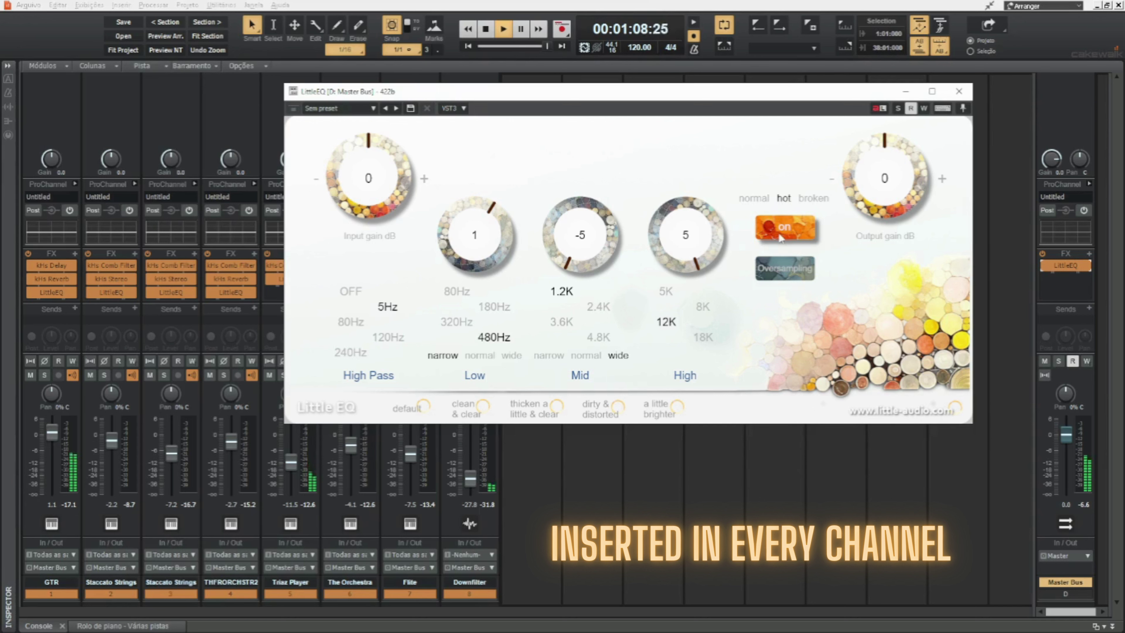
{"action": "left_click", "coordinate": [793, 227]}
{"action": "left_click", "coordinate": [805, 201]}
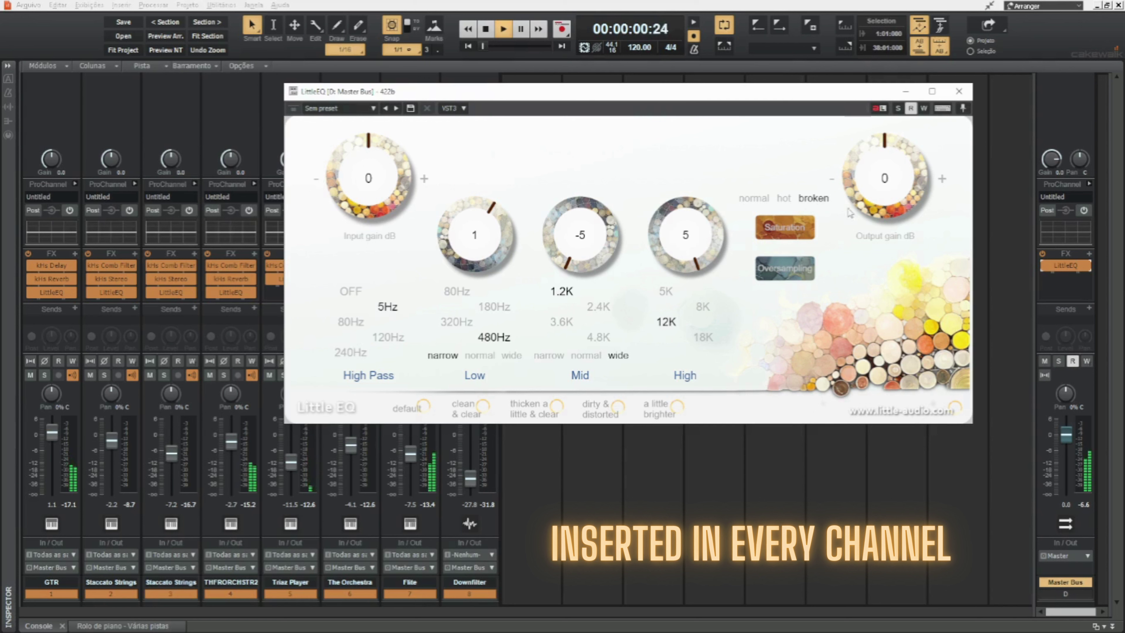
Audition 2.4K and 3.6K for the Master Bus mid band against the bypassed EQ and return it to 1.2K
{"action": "left_click", "coordinate": [1043, 266]}
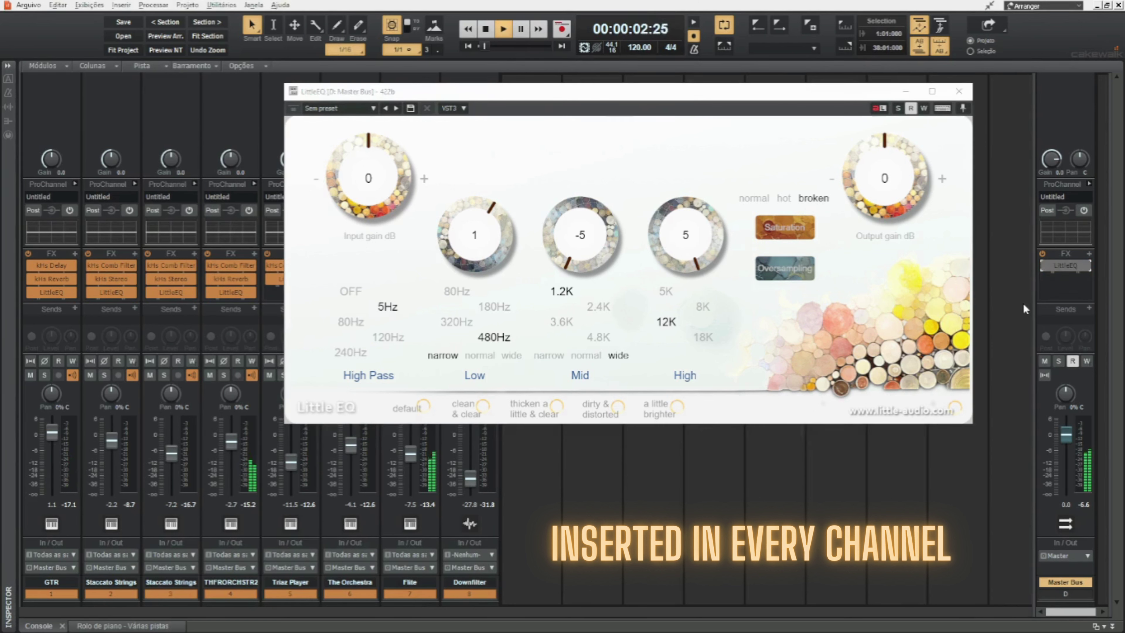
{"action": "left_click", "coordinate": [1044, 267]}
{"action": "left_click", "coordinate": [611, 311]}
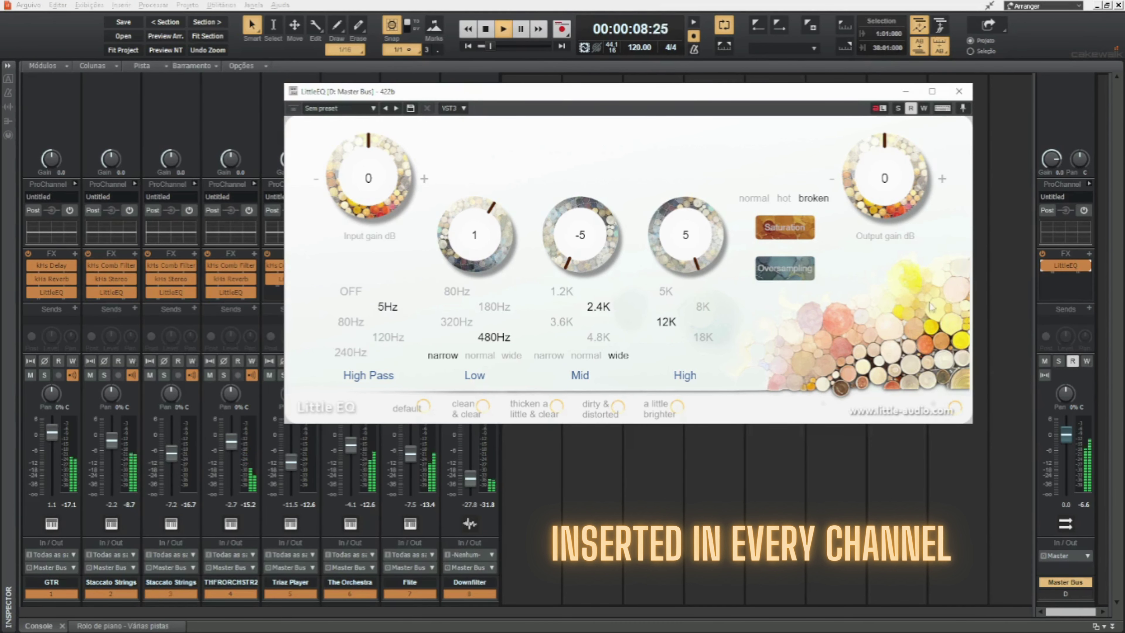
{"action": "left_click", "coordinate": [1044, 265]}
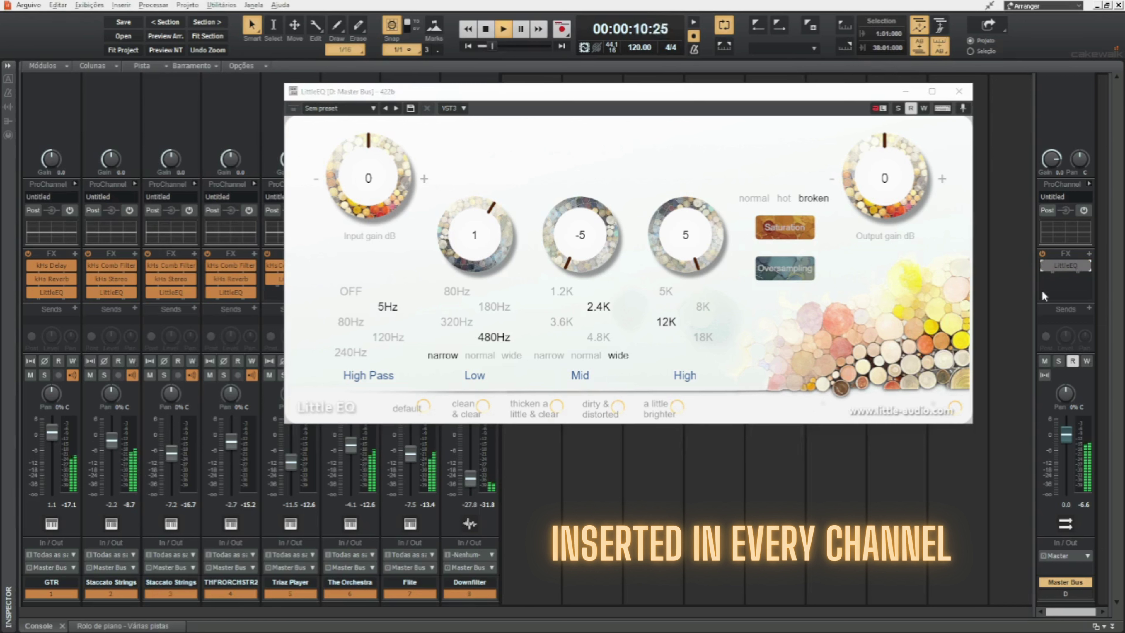
{"action": "left_click", "coordinate": [1044, 266]}
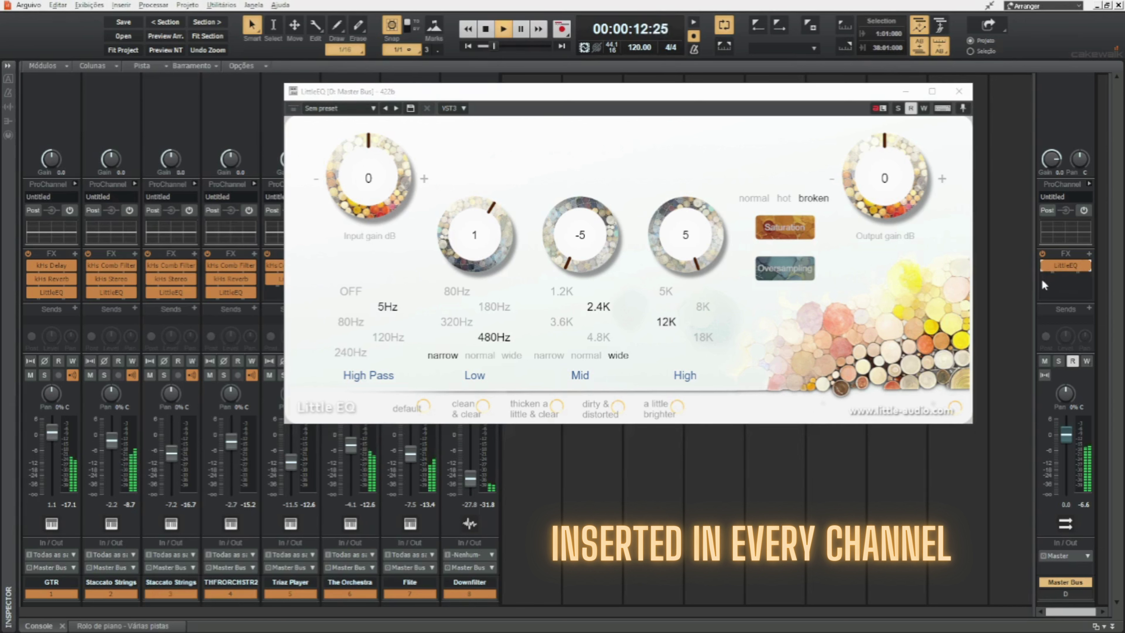
{"action": "left_click", "coordinate": [561, 322]}
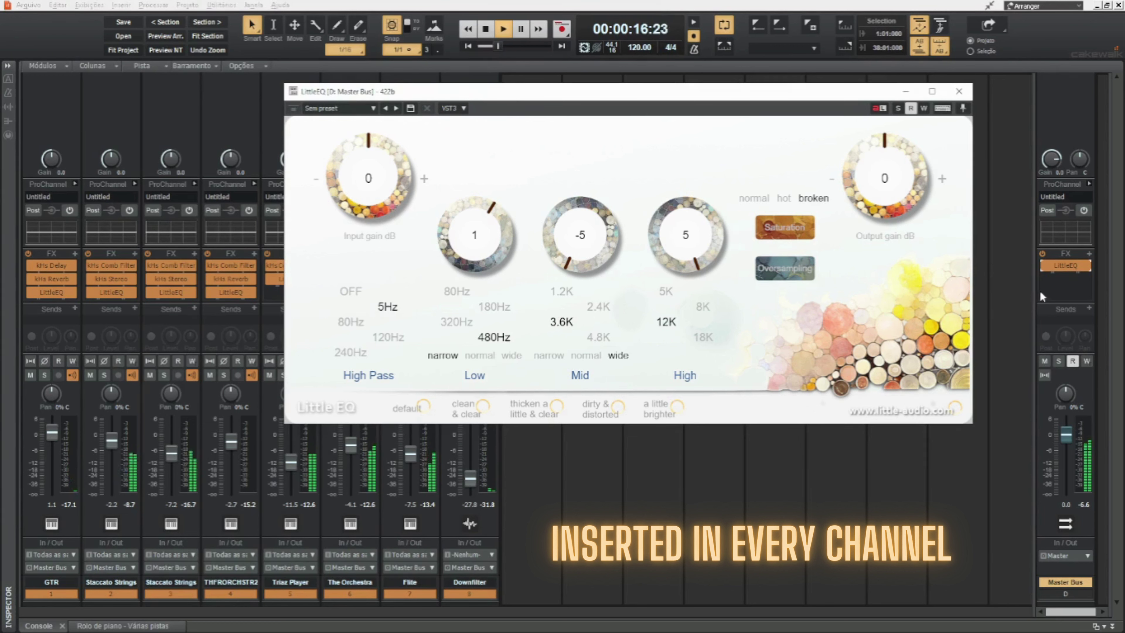
{"action": "left_click", "coordinate": [1042, 267]}
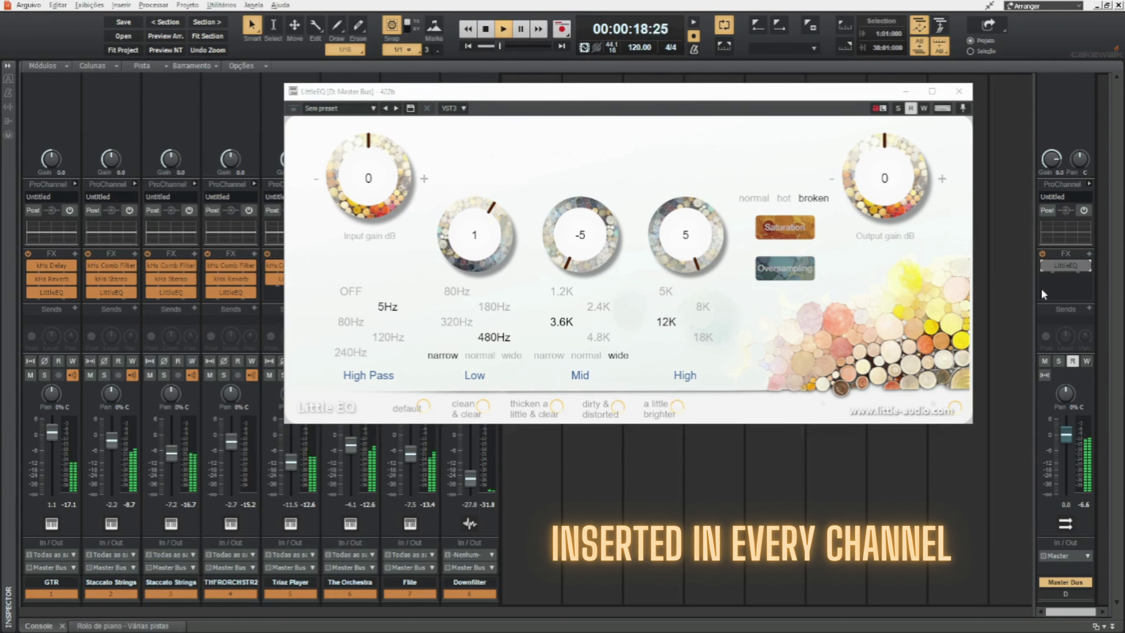
{"action": "left_click", "coordinate": [1043, 266]}
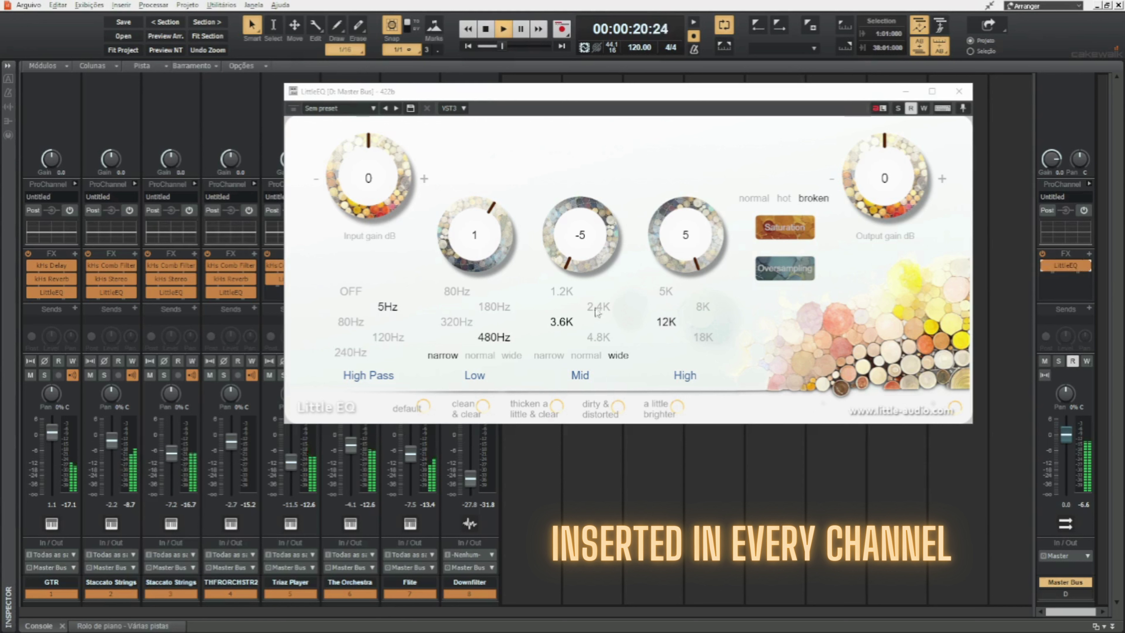
{"action": "left_click", "coordinate": [580, 315]}
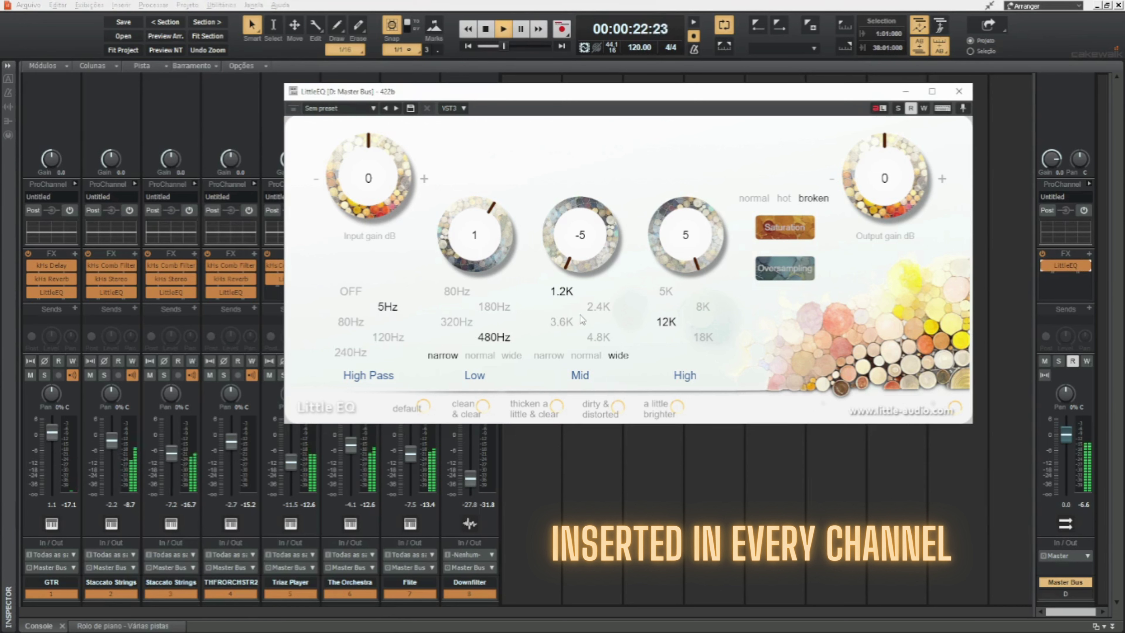
Set the Master Bus low band to normal bandwidth, 80Hz and a gain of 1 after trying 180Hz, 480Hz and a gain of 5
{"action": "left_click", "coordinate": [484, 359]}
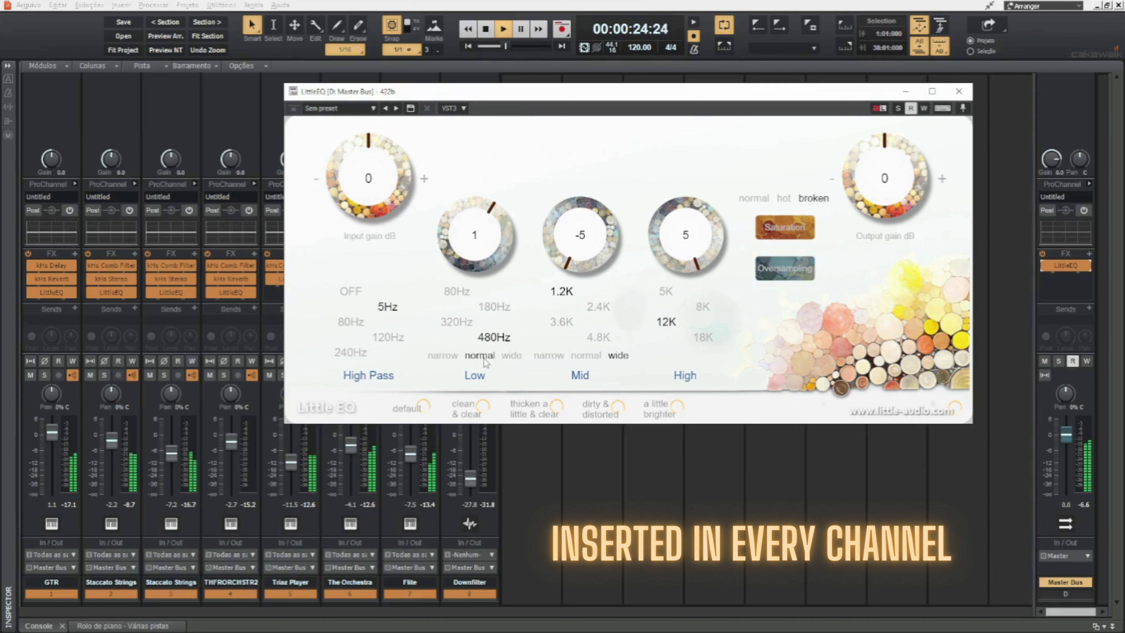
{"action": "left_click", "coordinate": [494, 306]}
{"action": "left_click_drag", "start_coordinate": [482, 266], "coordinate": [484, 228]}
{"action": "left_click", "coordinate": [493, 338]}
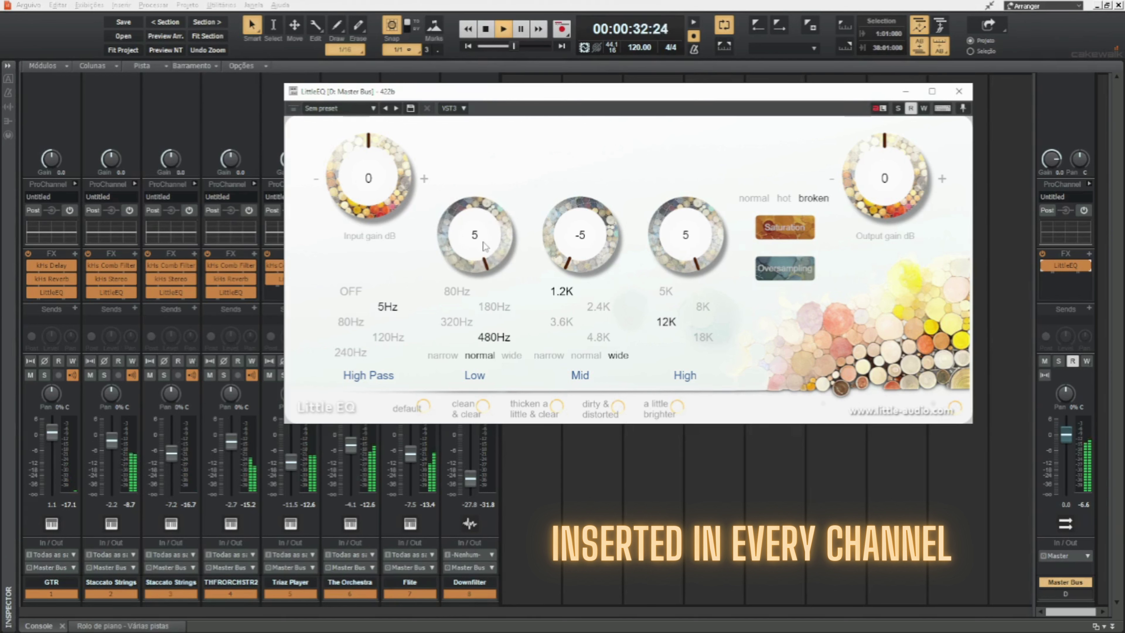
{"action": "left_click", "coordinate": [457, 292]}
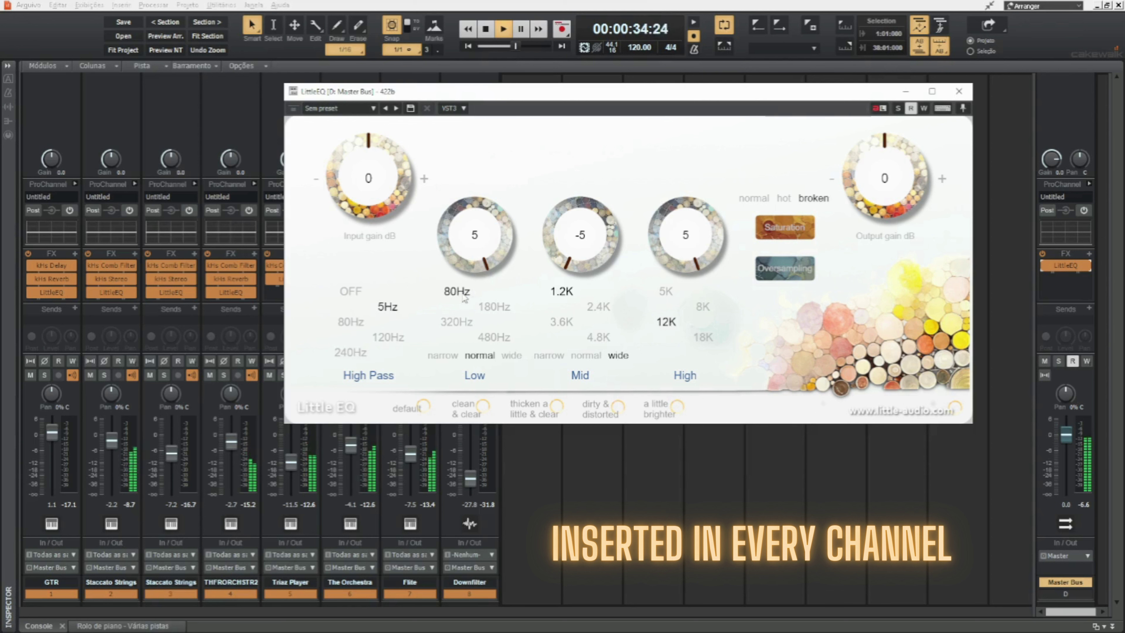
{"action": "left_click_drag", "start_coordinate": [484, 275], "coordinate": [484, 316]}
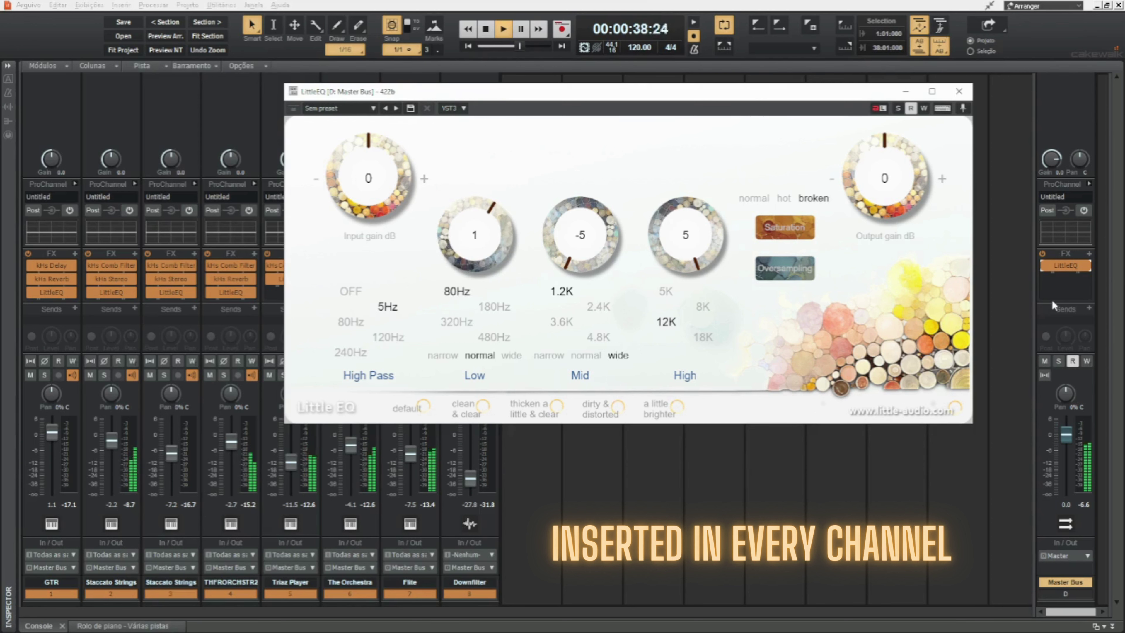
Set the Master Bus LittleEQ low band to 480Hz with a gain of -3, comparing bypassed and active sound before and after
{"action": "left_click", "coordinate": [1042, 265]}
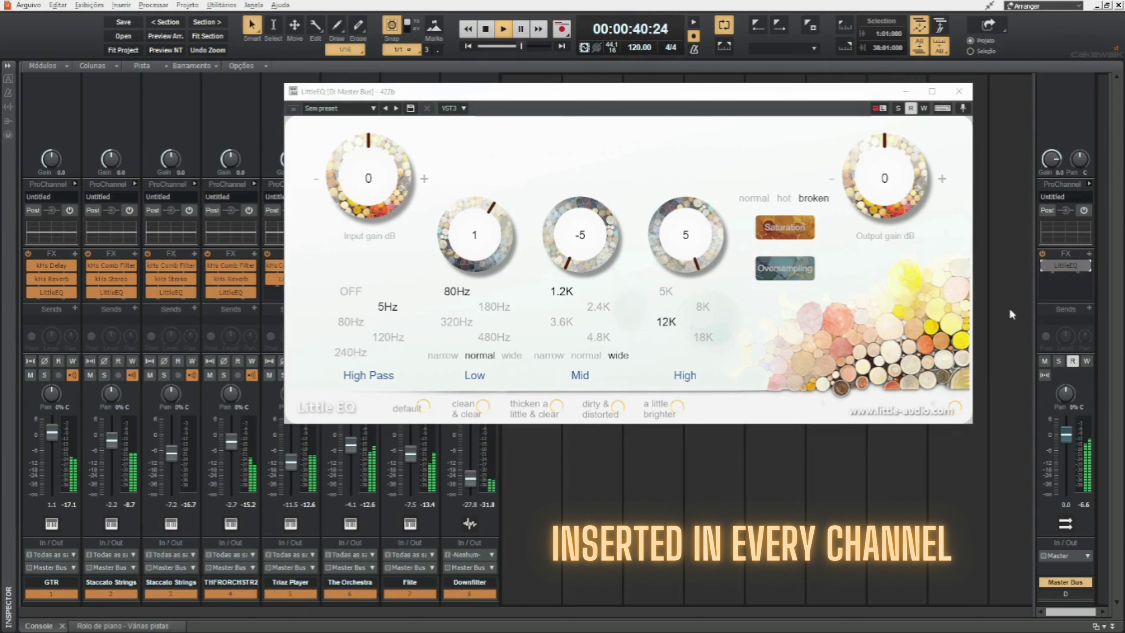
{"action": "left_click", "coordinate": [1042, 266]}
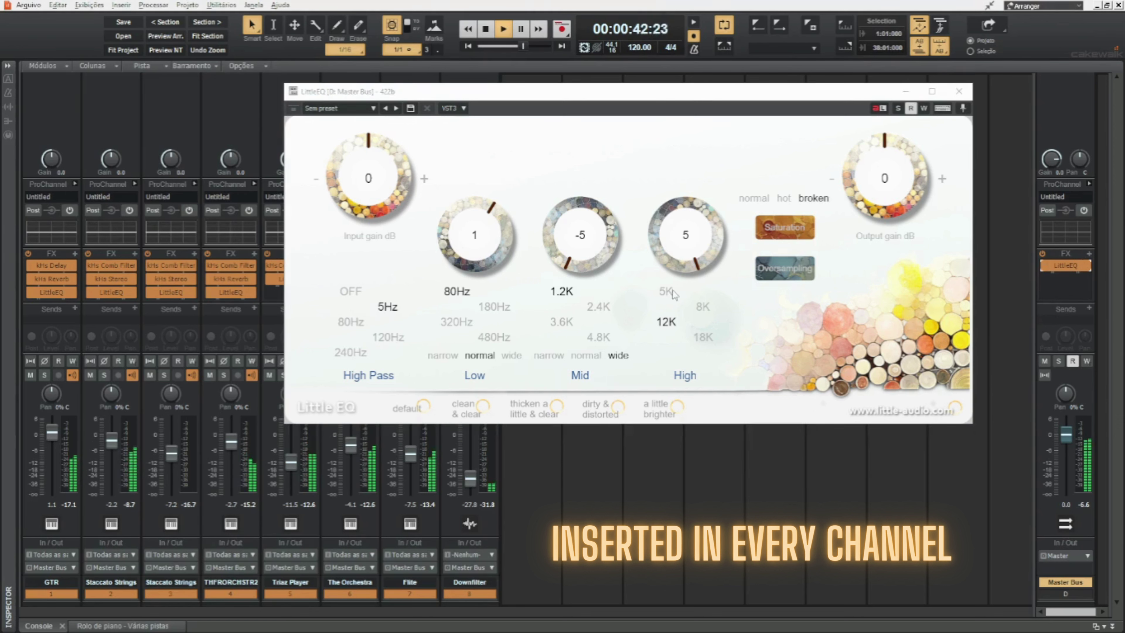
{"action": "double_click", "coordinate": [485, 250]}
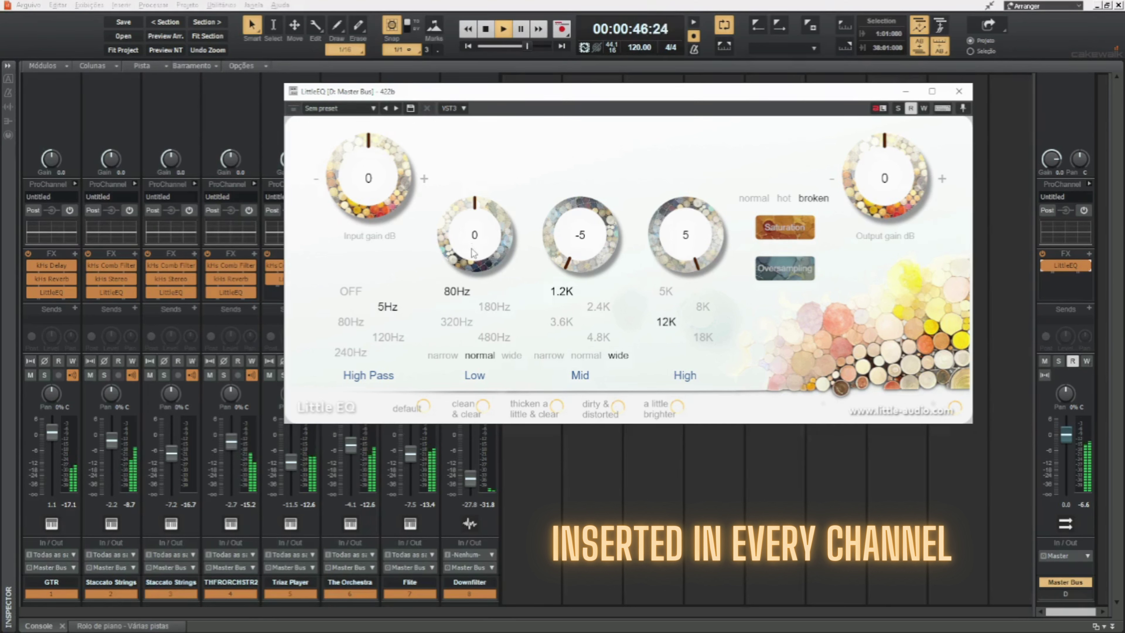
{"action": "left_click", "coordinate": [492, 336]}
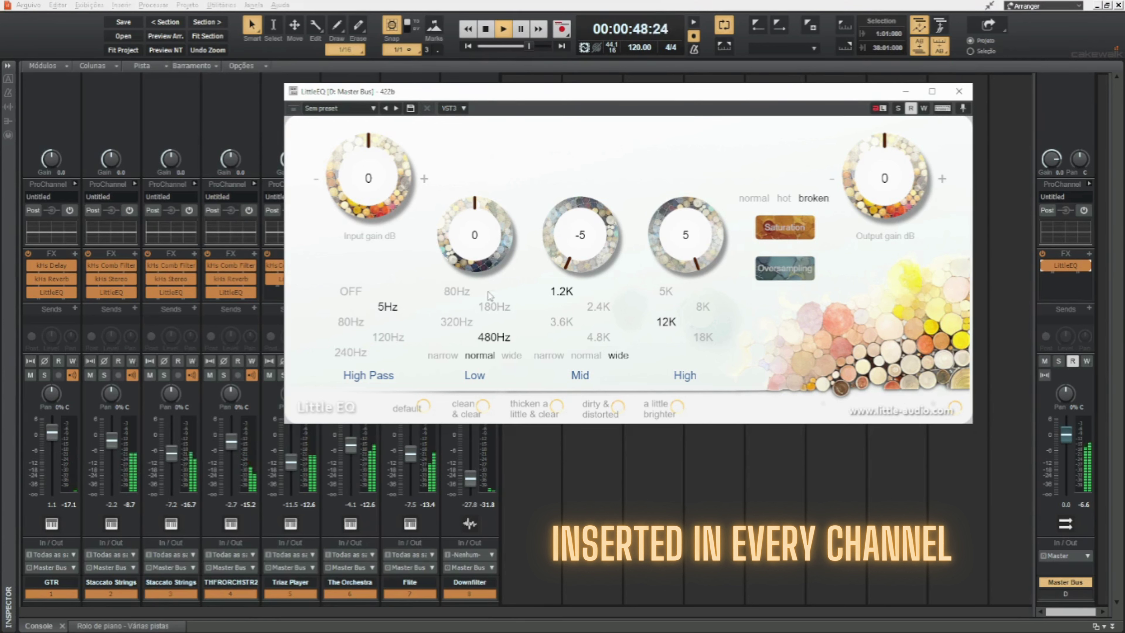
{"action": "scroll", "coordinate": [482, 282], "scroll_direction": "down", "scroll_amount": 3}
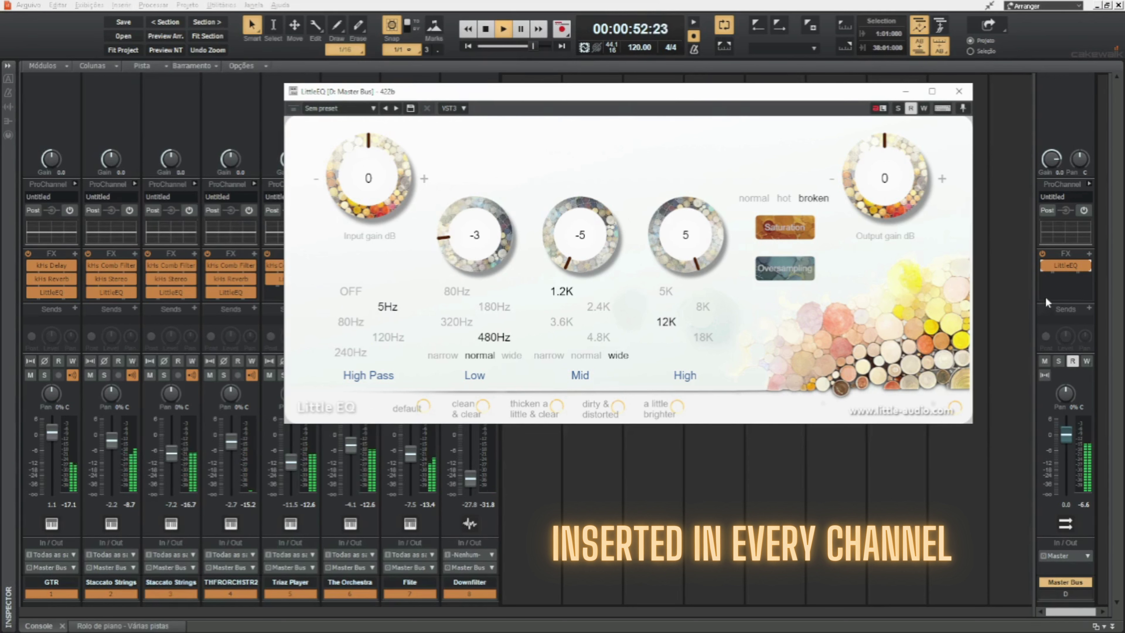
{"action": "left_click", "coordinate": [1043, 286]}
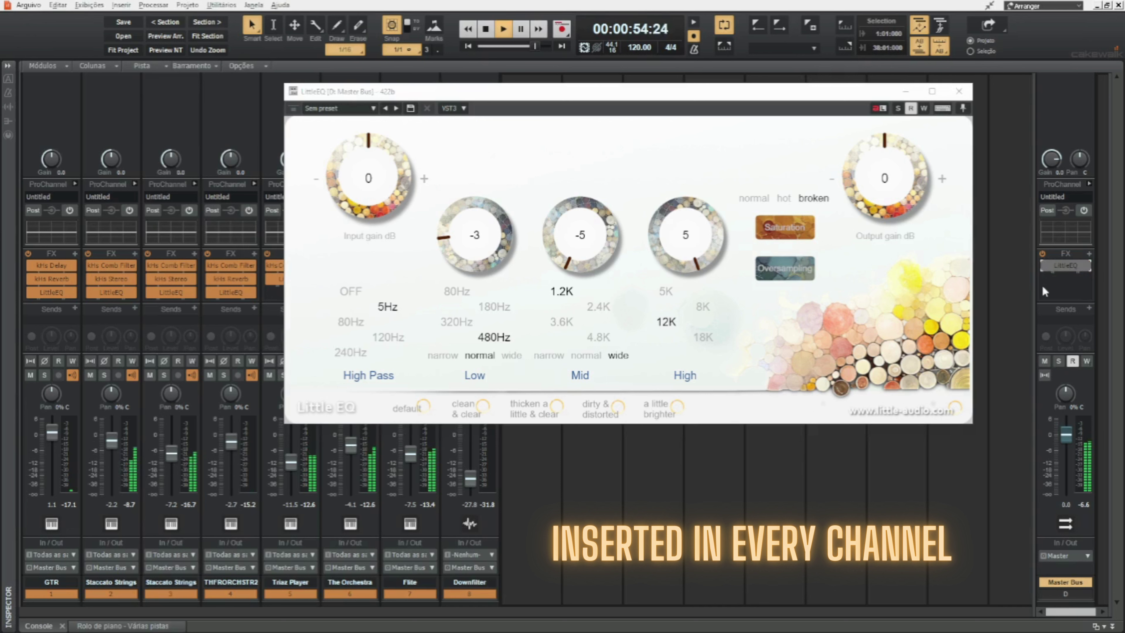
{"action": "left_click", "coordinate": [1045, 266]}
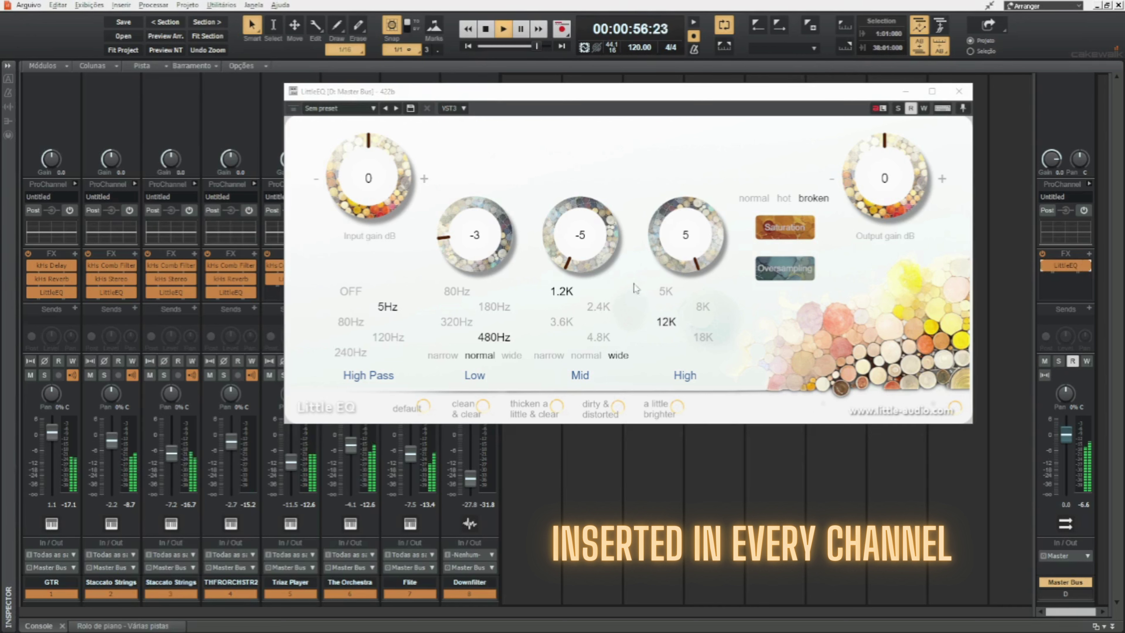
Set the Master Bus LittleEQ mid band gain to -3 and compare the mix with the EQ bypassed and active
{"action": "left_click", "coordinate": [488, 260]}
{"action": "left_click_drag", "start_coordinate": [605, 261], "coordinate": [603, 231]}
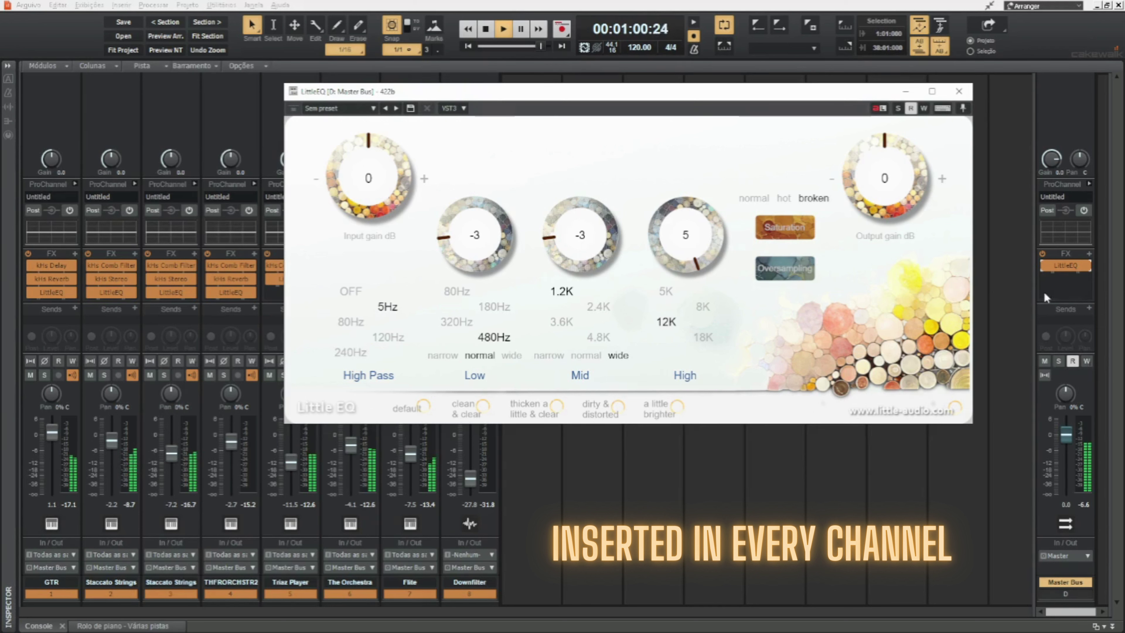
{"action": "left_click", "coordinate": [1044, 262]}
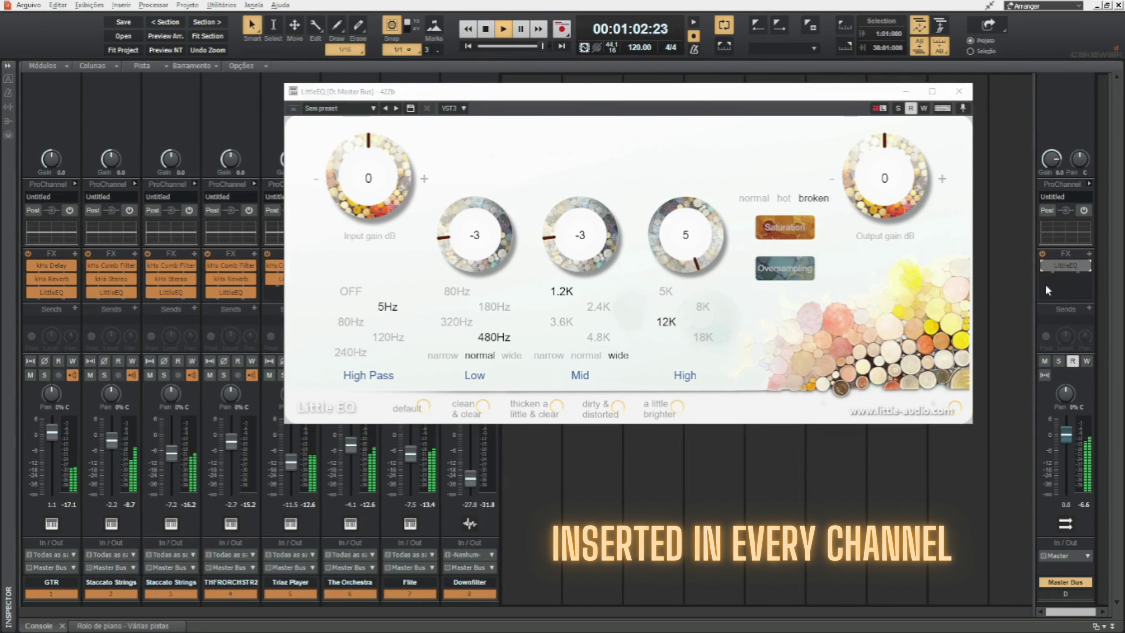
{"action": "left_click", "coordinate": [1044, 264]}
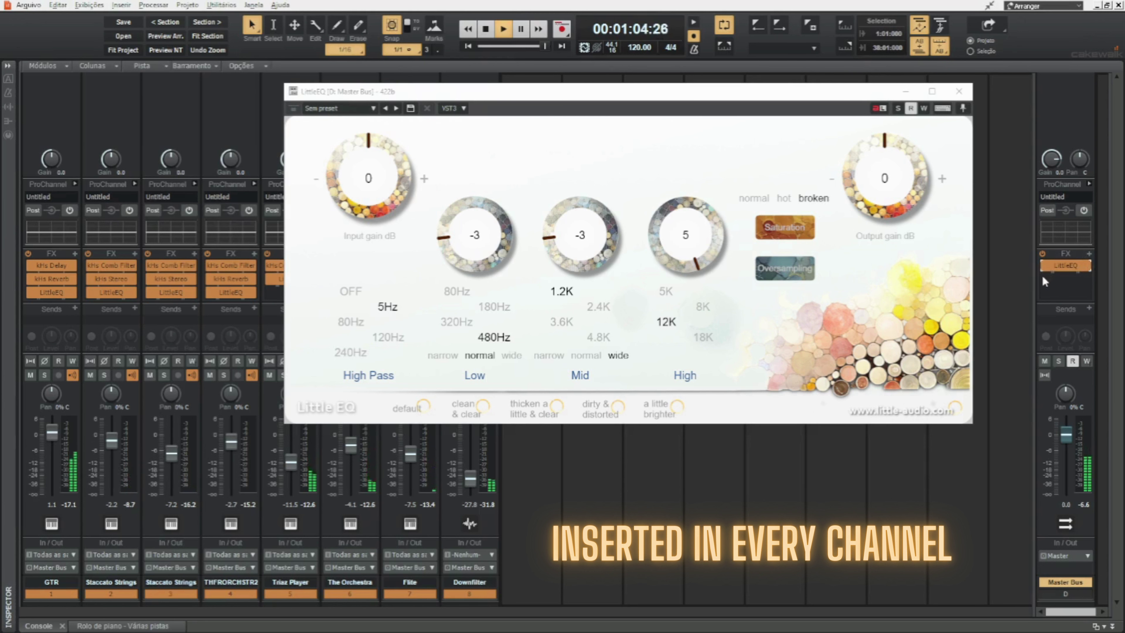